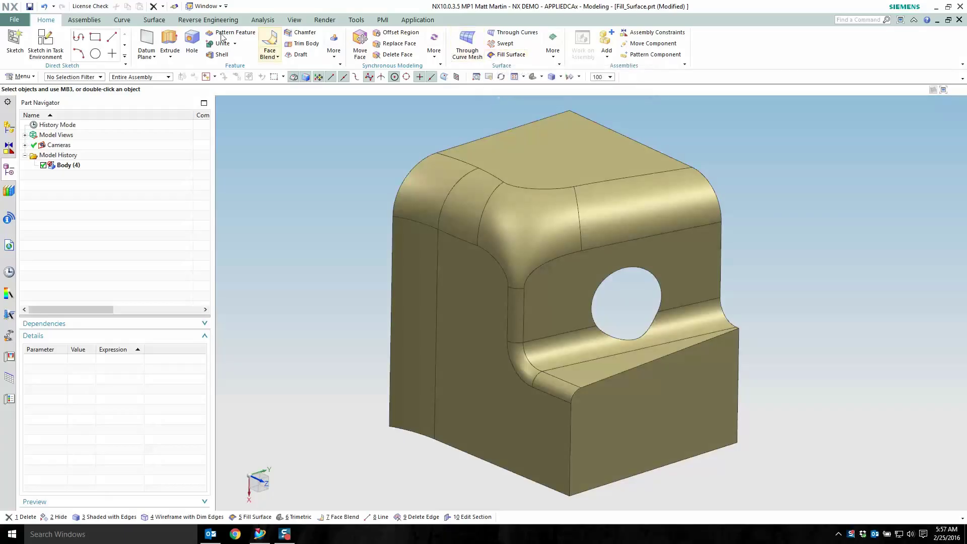
Step: Patch the round hole with a Method None fill surface bounded by its full tangent edge chain
click(508, 54)
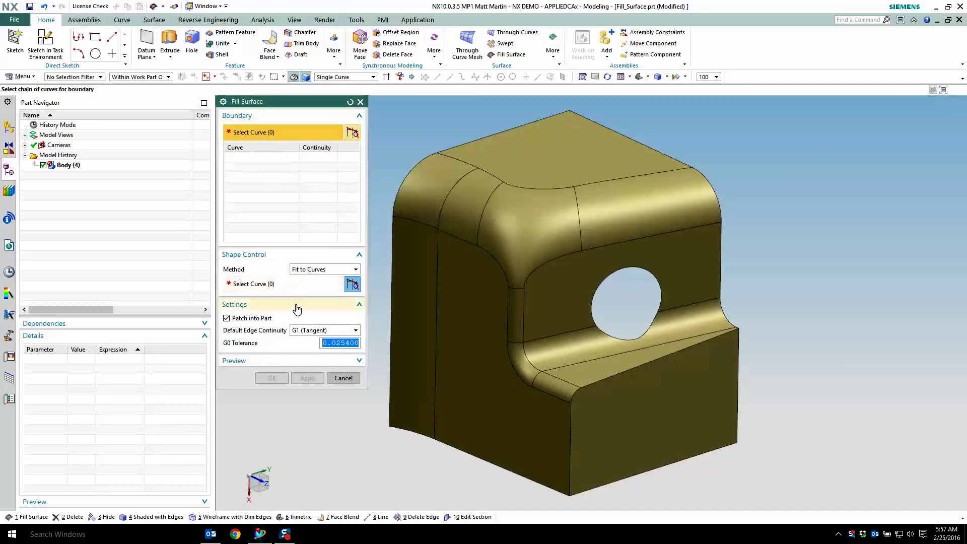
click(312, 270)
click(311, 280)
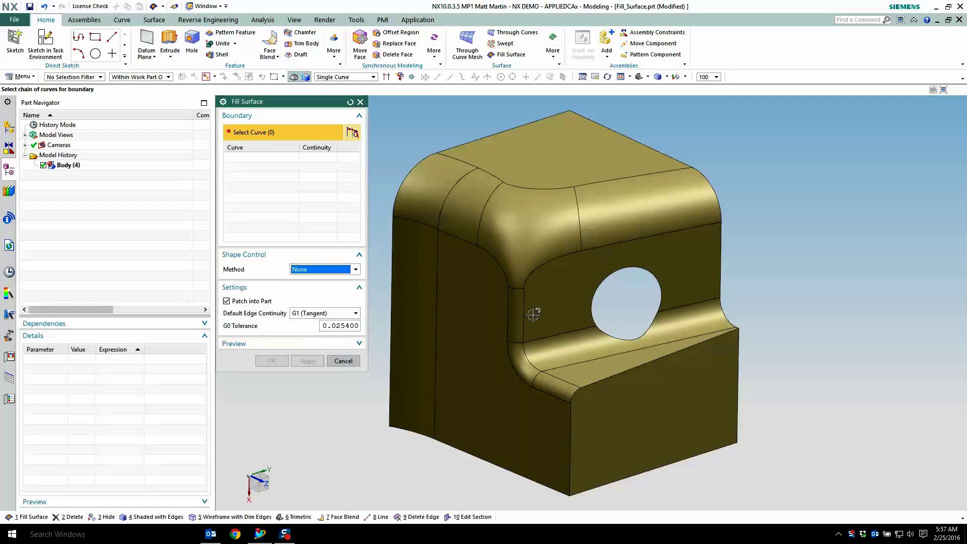
click(592, 299)
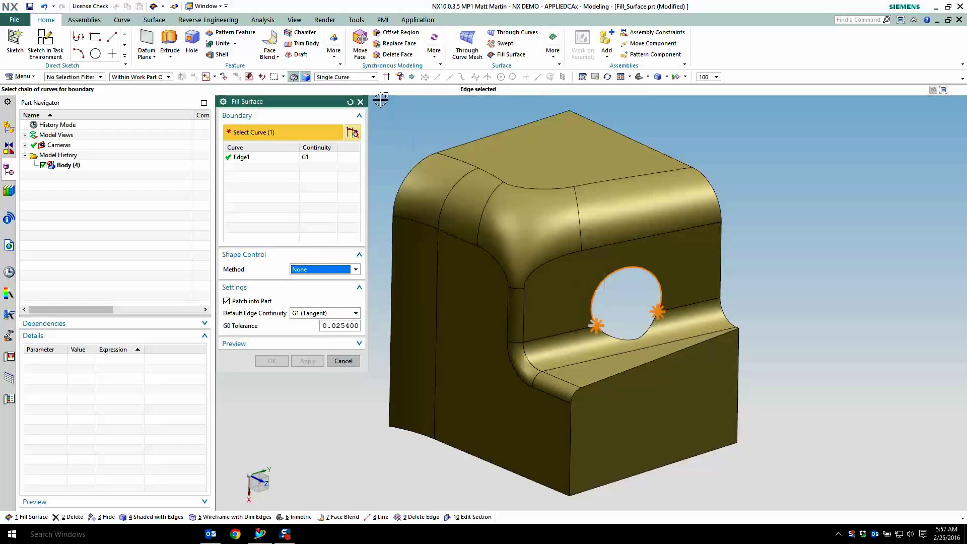
shift+click(587, 295)
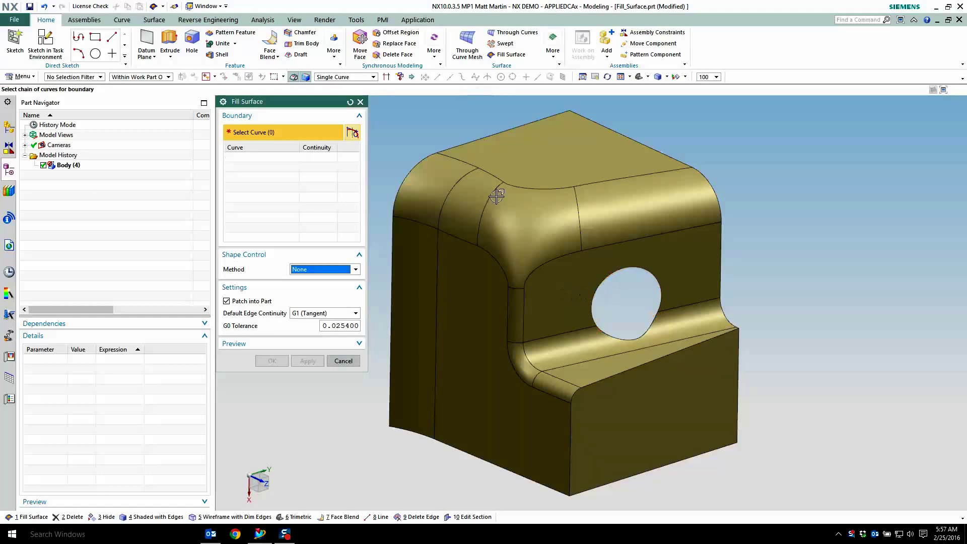
click(370, 77)
click(352, 103)
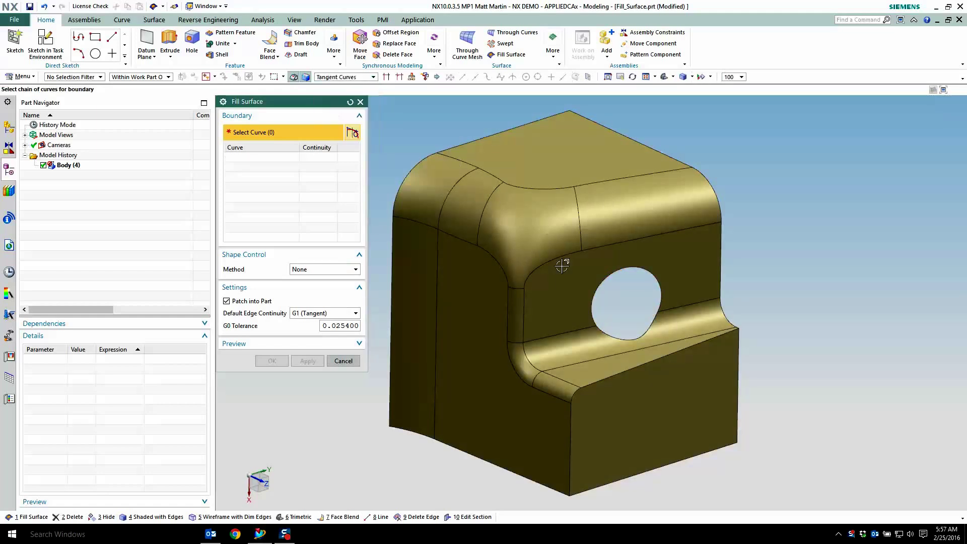
click(603, 284)
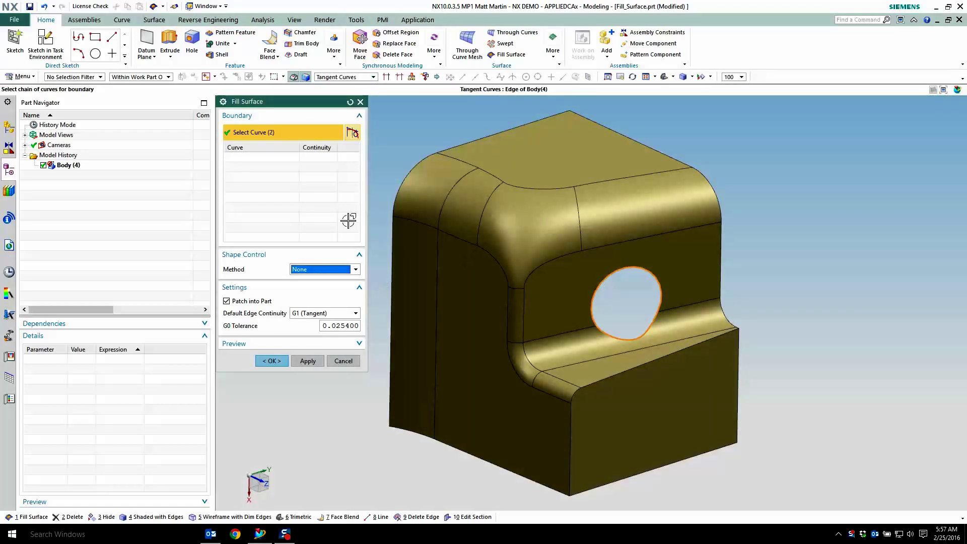
middle_click(623, 334)
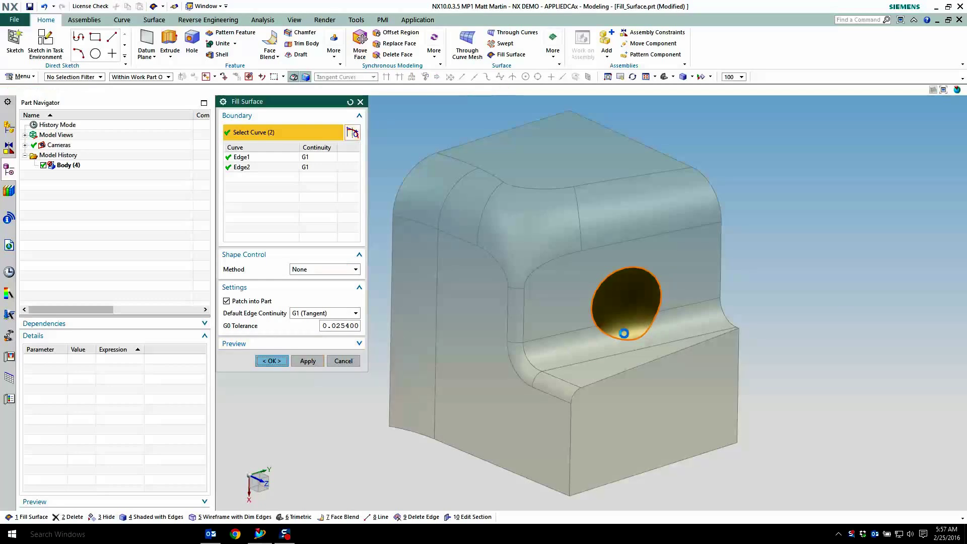
Step: Delete the Fill Surface (24) patch so the hole is open again
scroll(842, 311, down, 10)
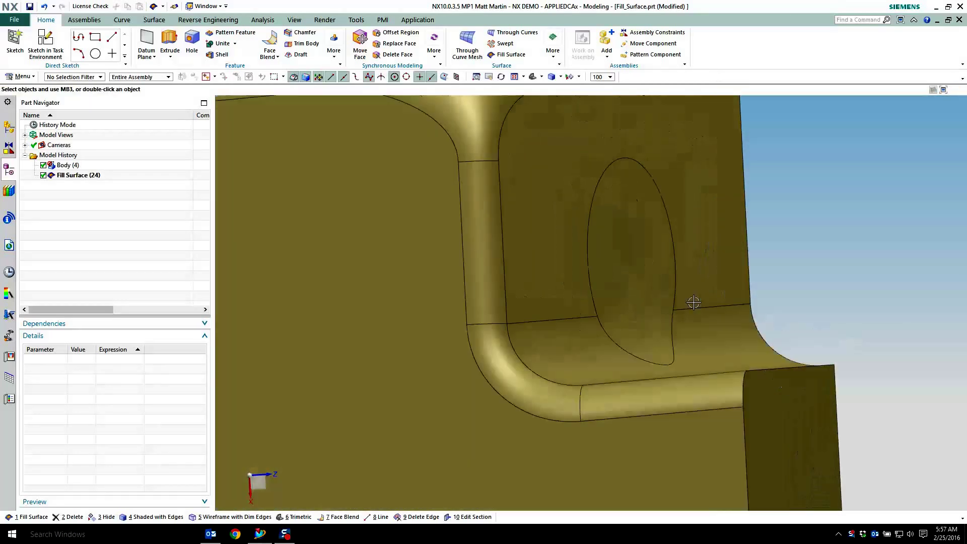
middle_drag(693, 302, 708, 277)
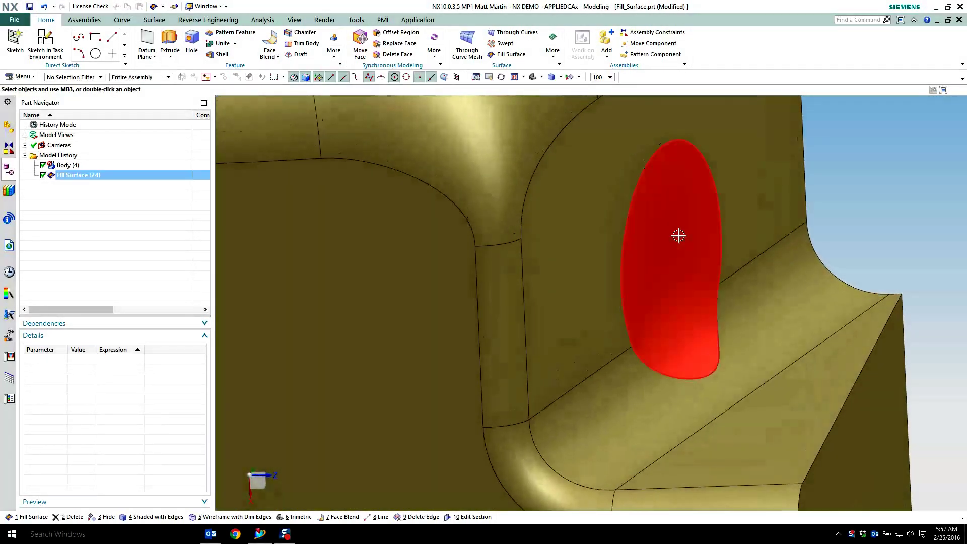
middle_drag(679, 233, 690, 250)
click(689, 250)
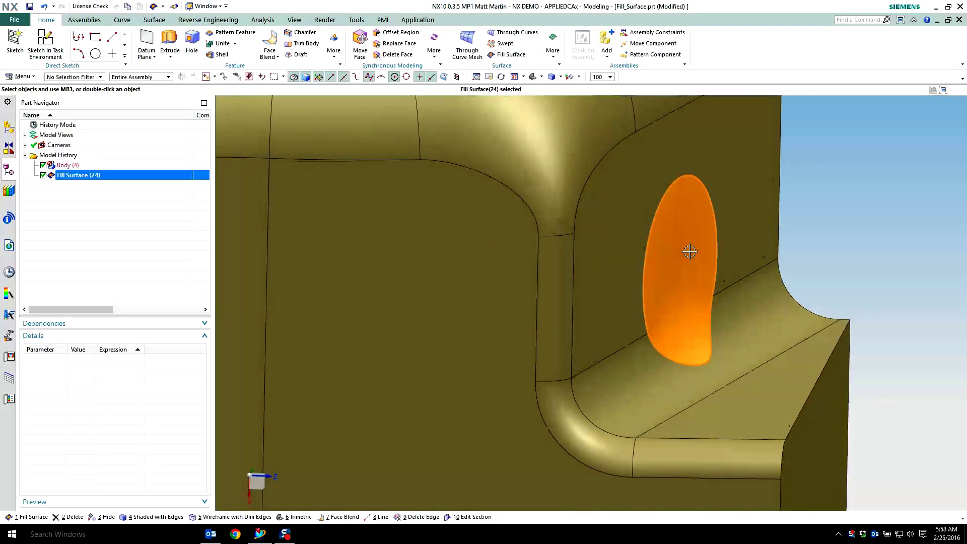
right_click(689, 250)
click(778, 241)
Step: Create a bridge curve across the hole from the left edge to the right edge
scroll(511, 121, up, 5)
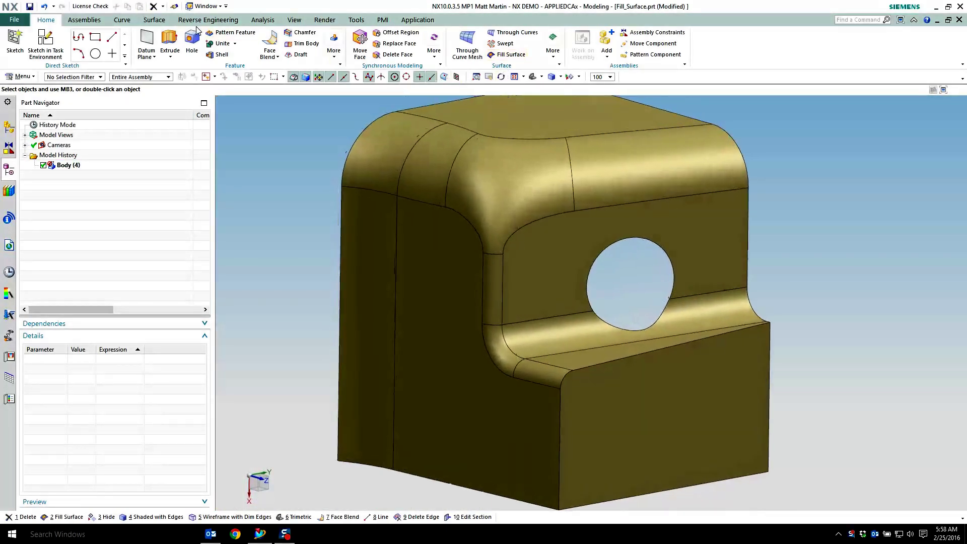
scroll(418, 54, down, 2)
click(417, 33)
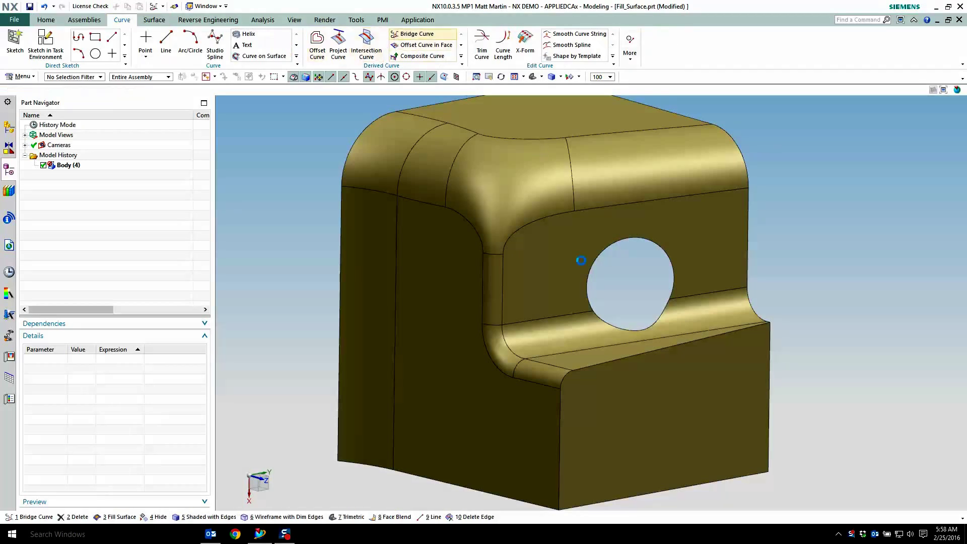
scroll(592, 287, down, 1)
click(579, 315)
middle_click(653, 300)
click(655, 301)
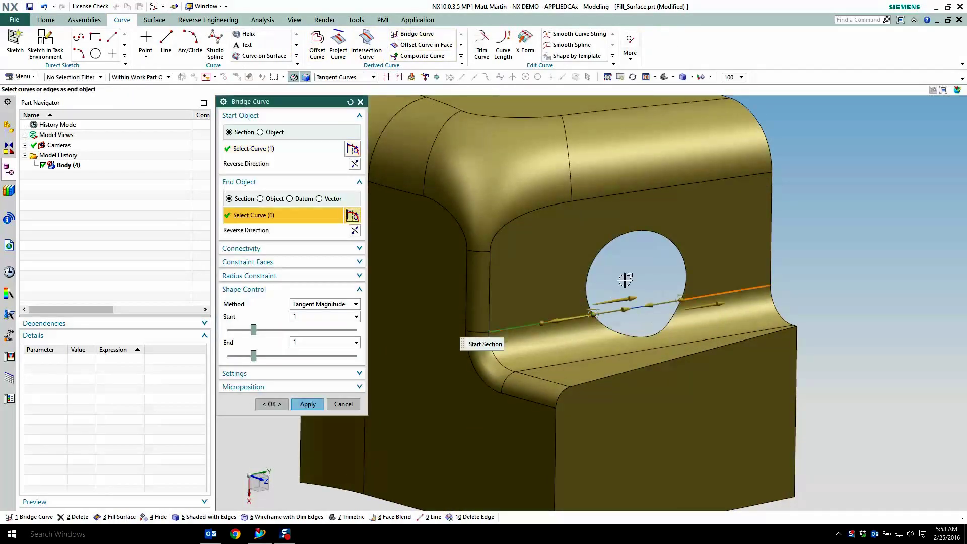
middle_click(546, 306)
click(343, 404)
scroll(708, 317, up, 1)
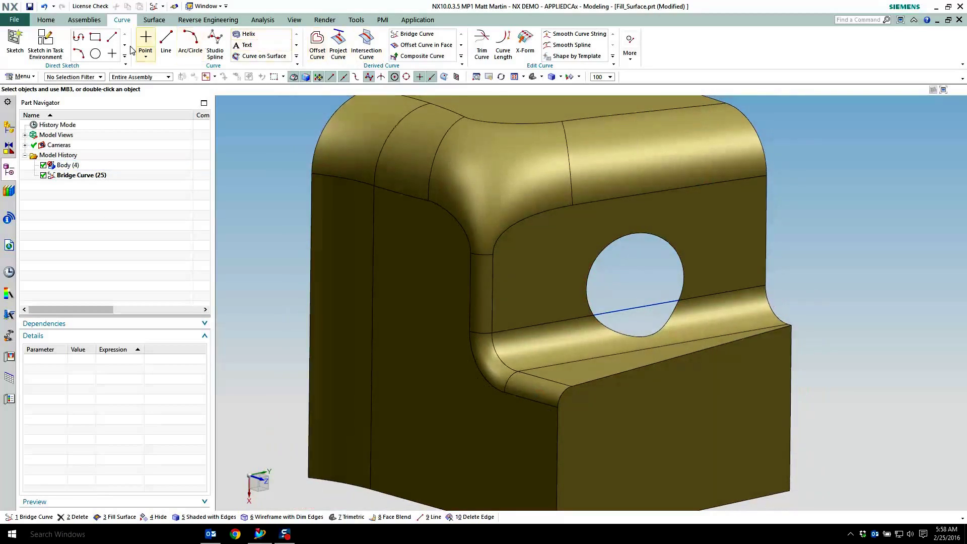
click(45, 20)
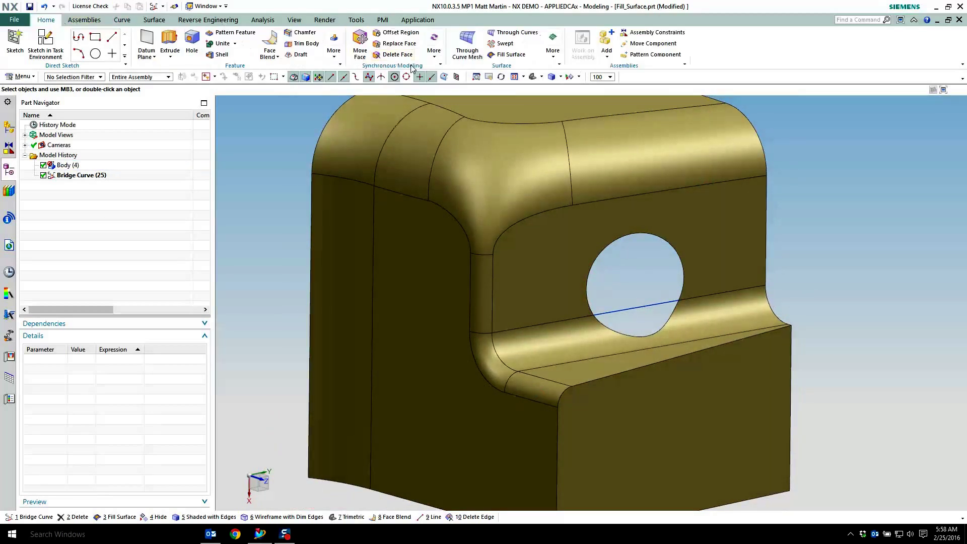
Step: Fill the hole with a Fit to Curves surface shaped by the bridge curve
click(506, 54)
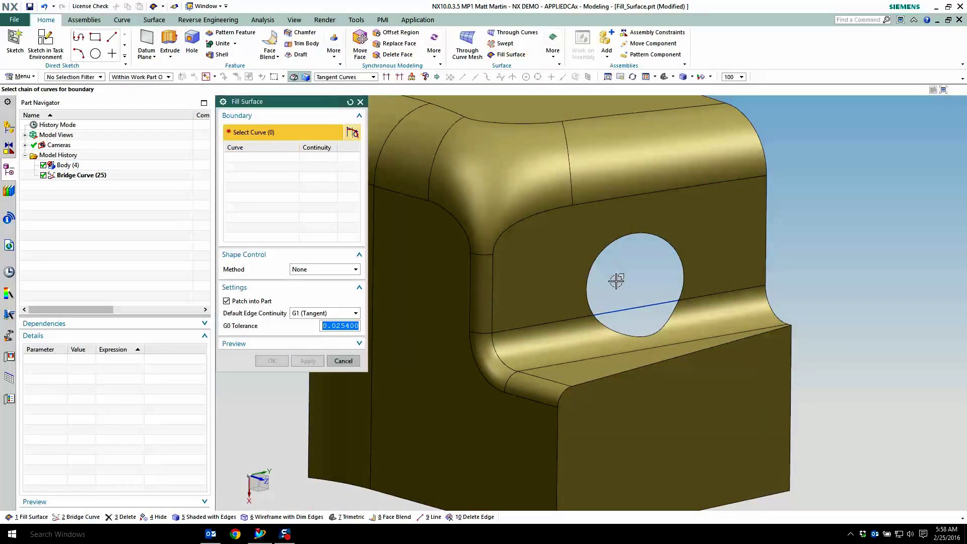
click(597, 259)
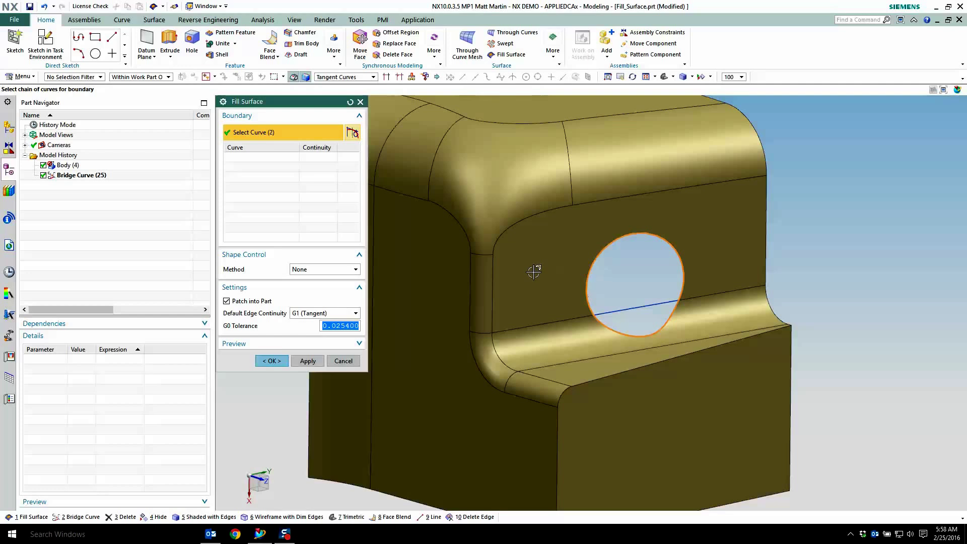
click(327, 270)
click(318, 300)
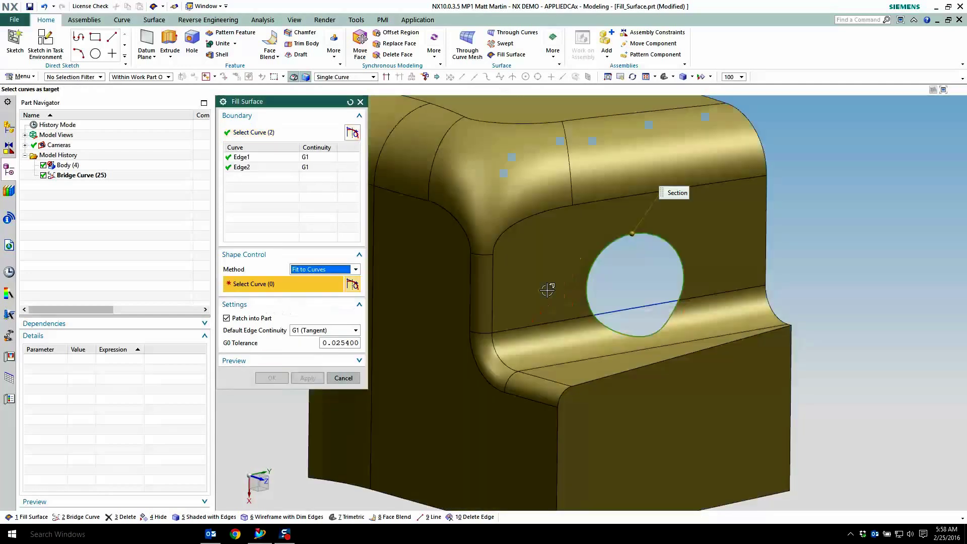
click(614, 308)
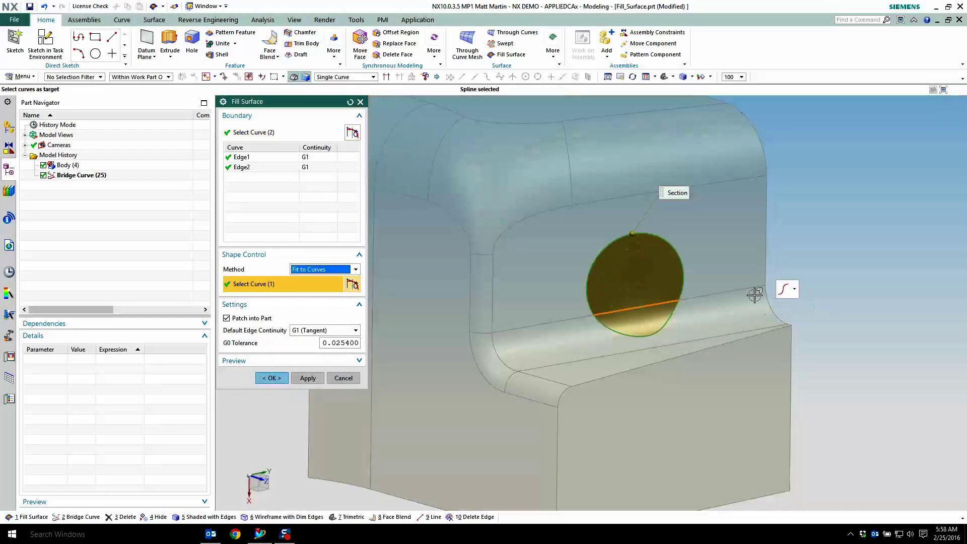
click(269, 379)
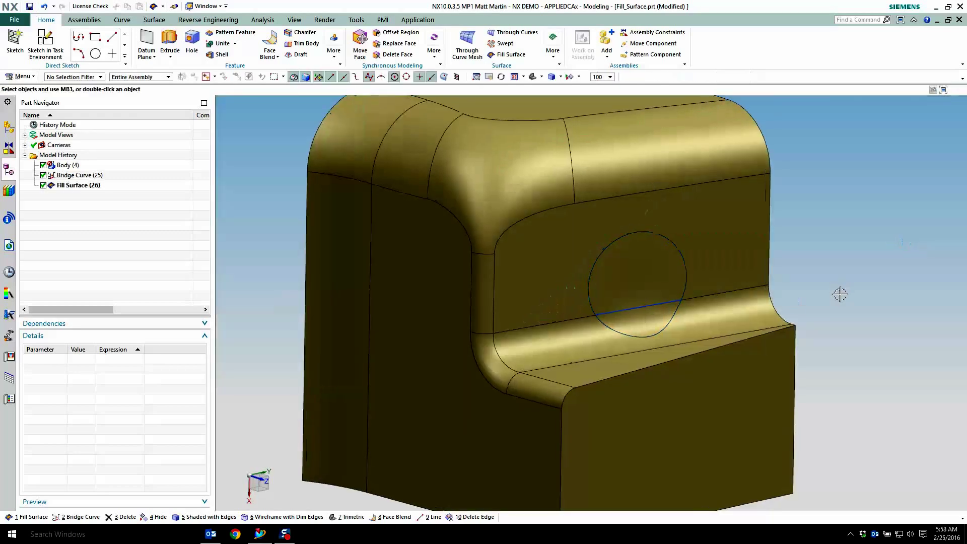
scroll(839, 292, up, 3)
middle_drag(733, 292, 646, 321)
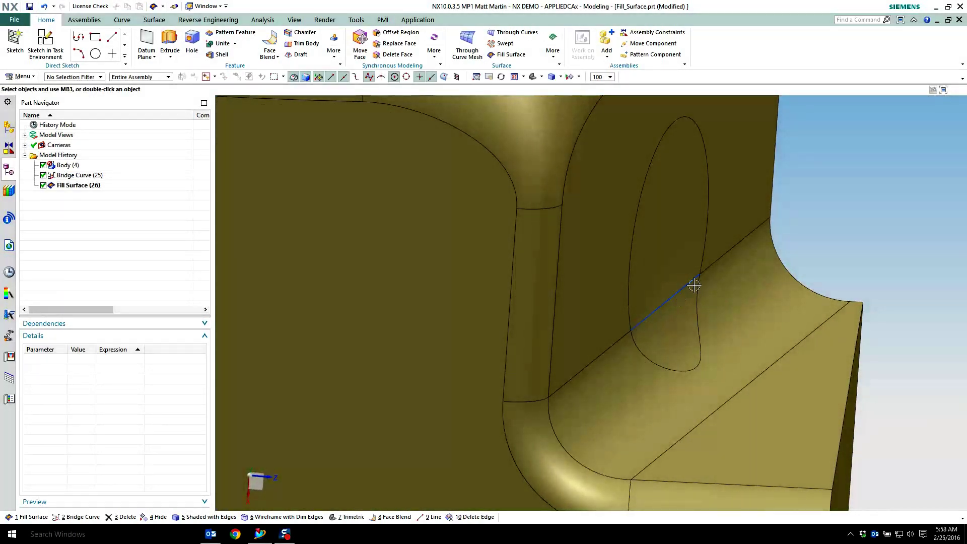
middle_drag(694, 285, 792, 308)
Step: Unhide all objects with Ctrl+Shift+U to reveal the four-sided curve frame
key(ctrl+shift+u)
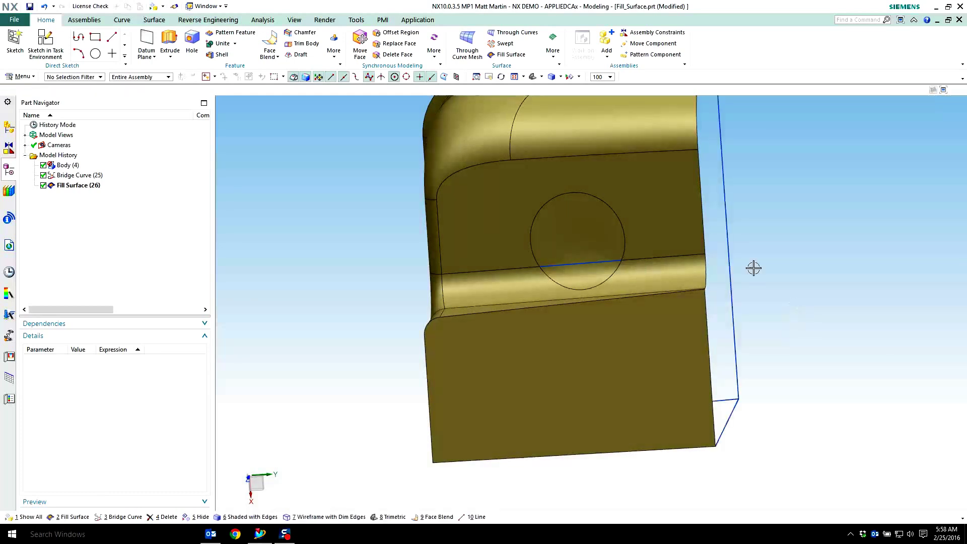
middle_drag(754, 267, 604, 167)
middle_drag(516, 397, 871, 280)
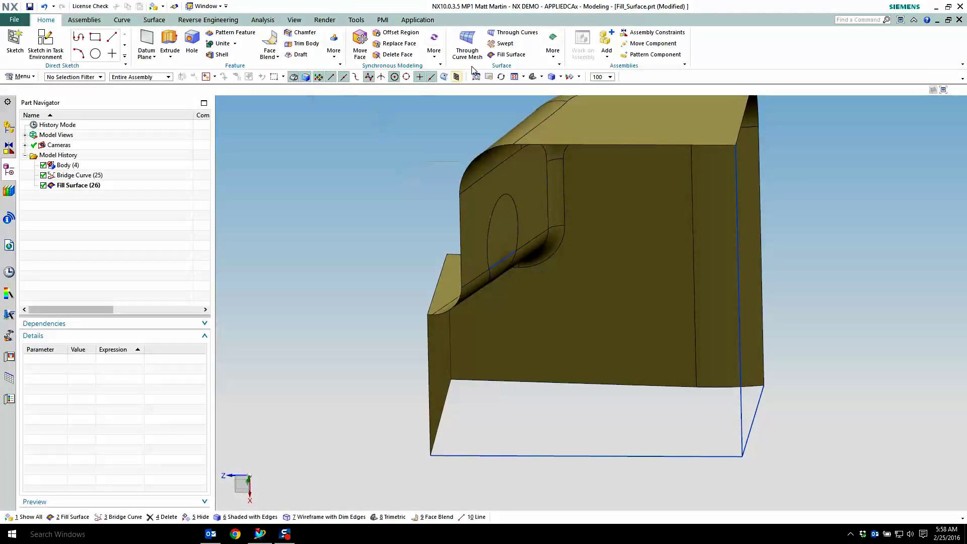
Step: Pick the gap's top edge chain, left edge, bottom line and right line as fill boundary
click(507, 55)
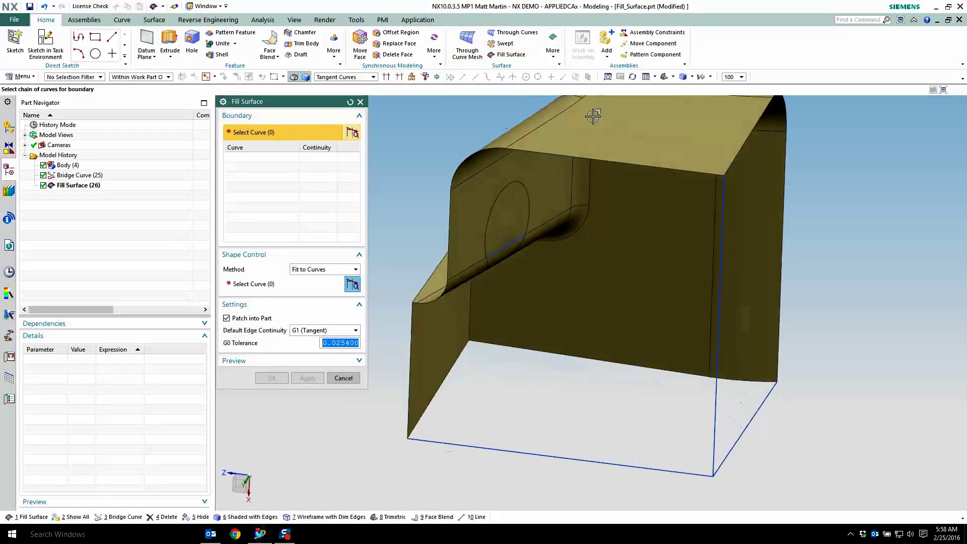
click(660, 175)
click(414, 318)
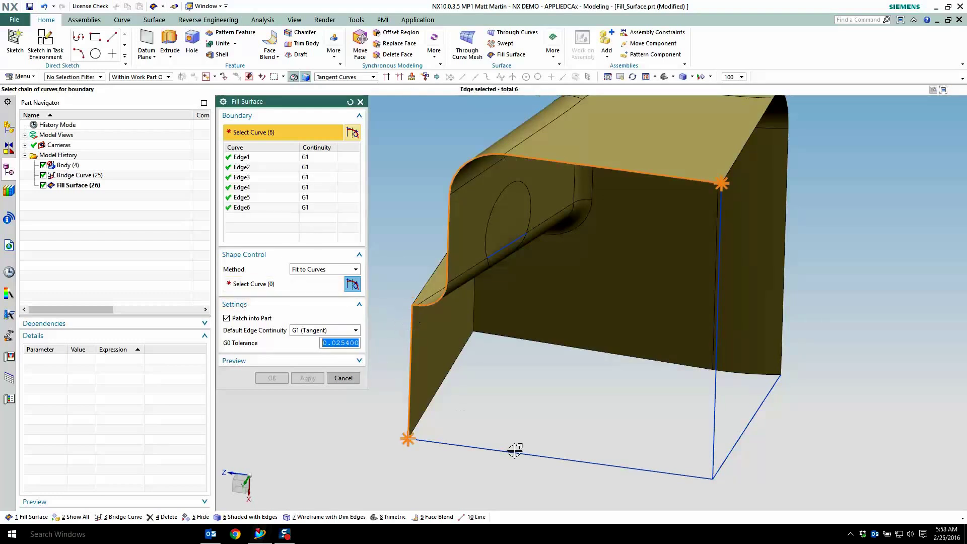
click(514, 451)
click(719, 280)
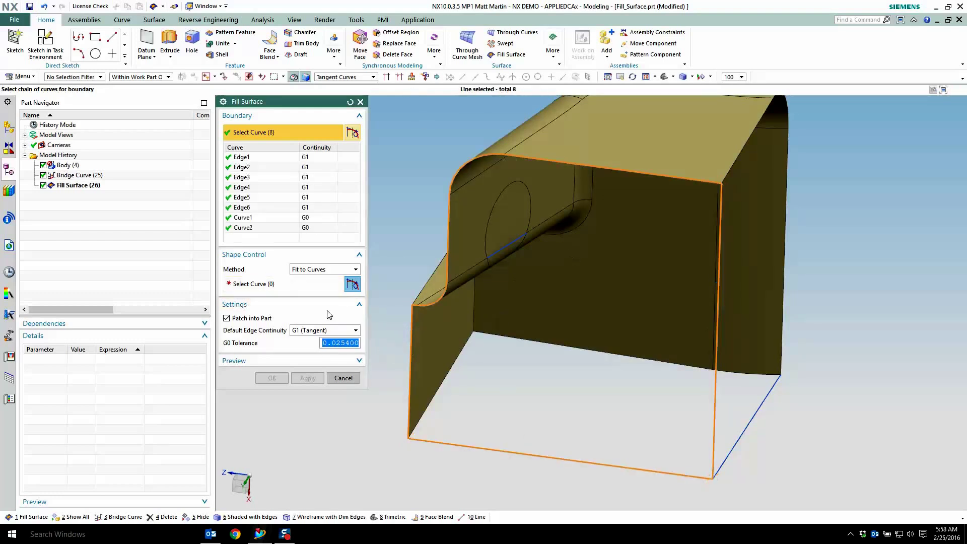
Step: Set Method to None and Edge1–Edge6 to G0, creating Fill Surface (27)
click(327, 269)
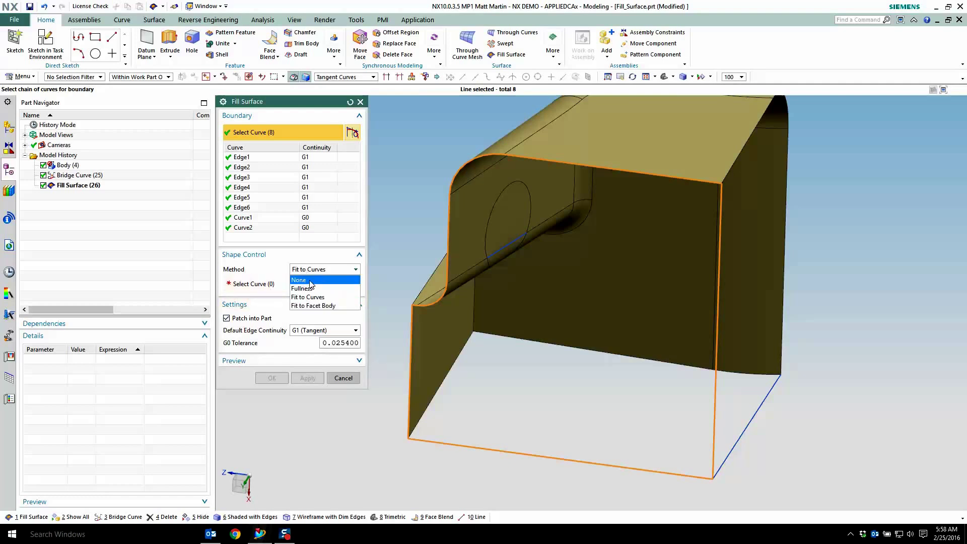
click(312, 306)
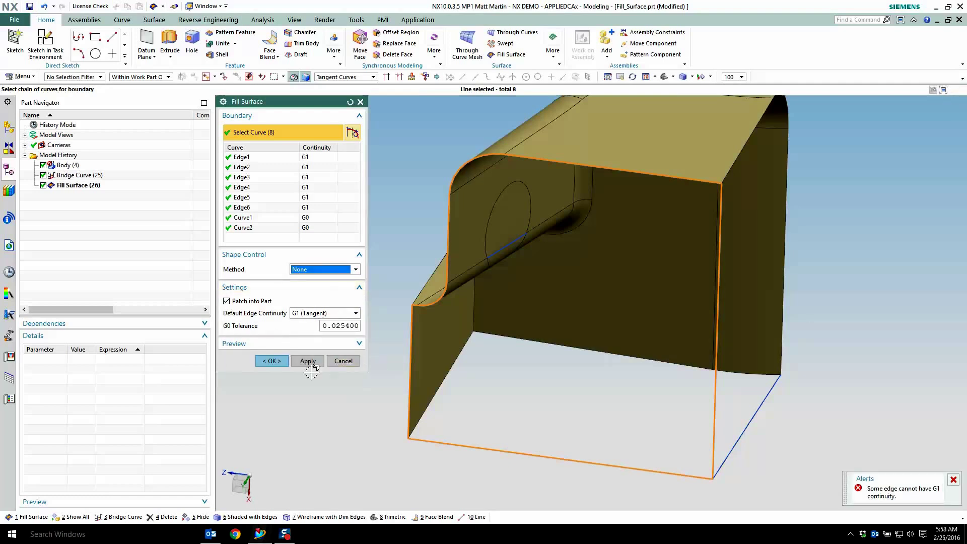
click(330, 158)
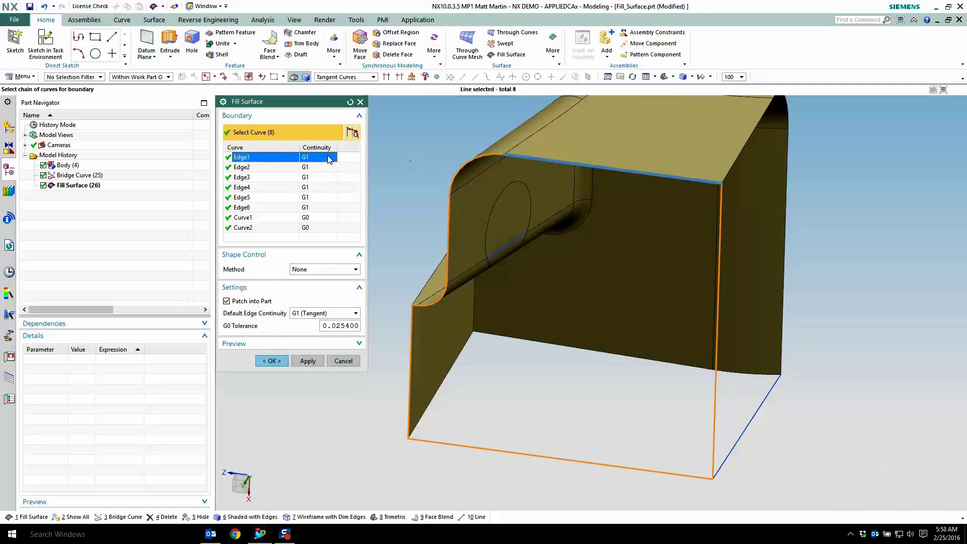
shift+click(313, 206)
right_click(313, 207)
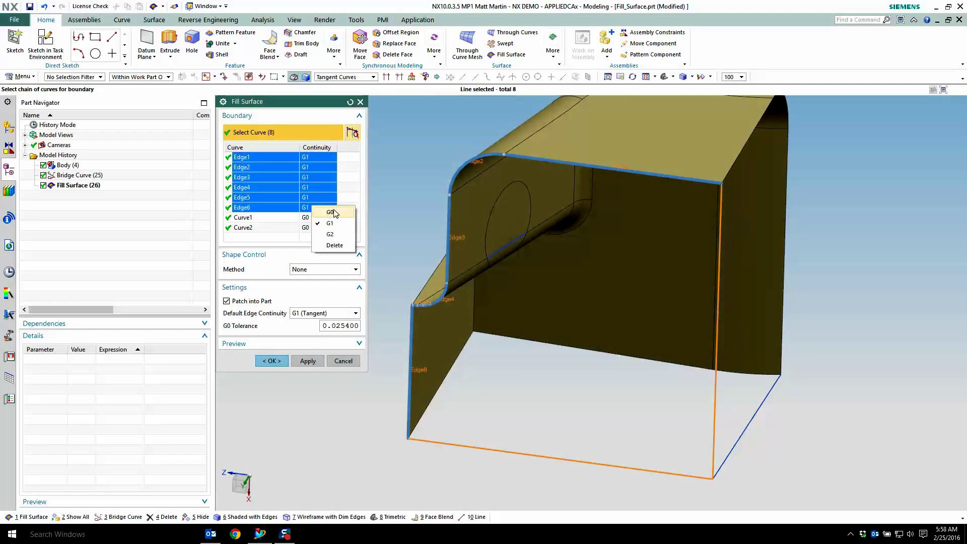
click(331, 212)
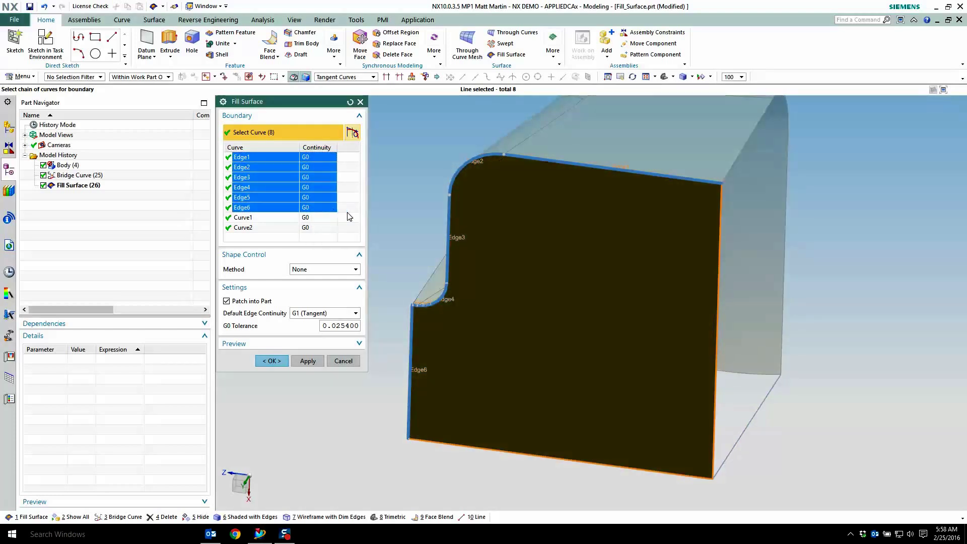
click(308, 361)
click(322, 313)
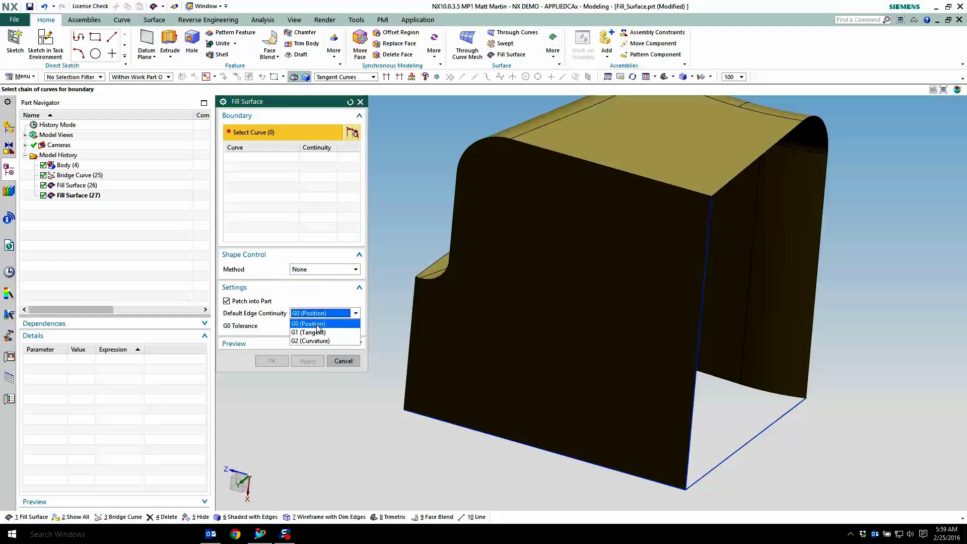
Step: Fill the side opening at G0 from its edge chain, vertical edge and bottom line
click(318, 324)
middle_drag(428, 252, 831, 315)
click(824, 317)
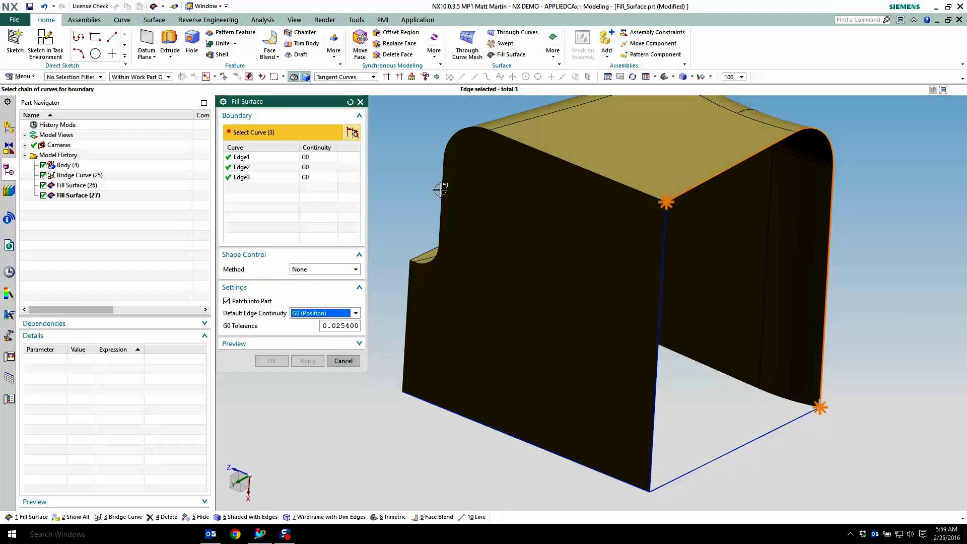
click(655, 308)
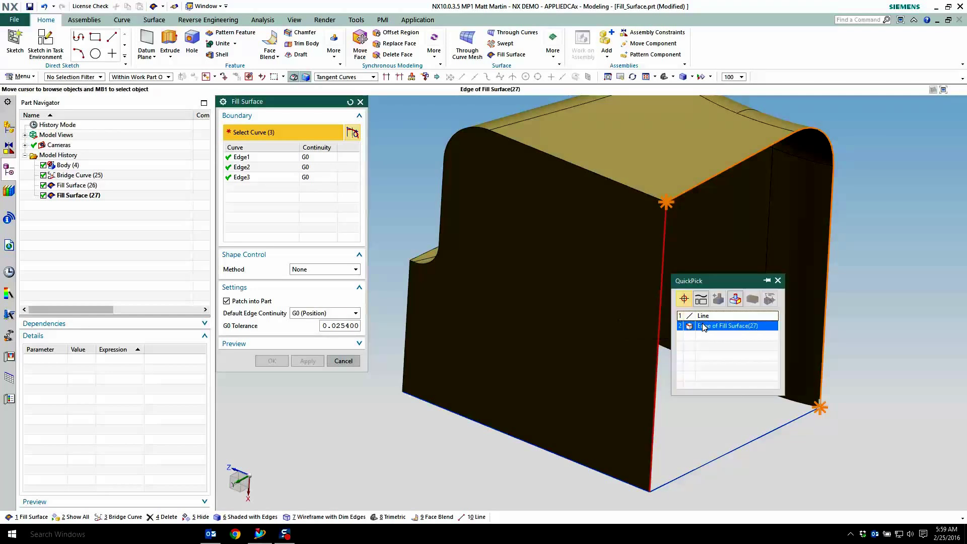
click(699, 321)
click(727, 453)
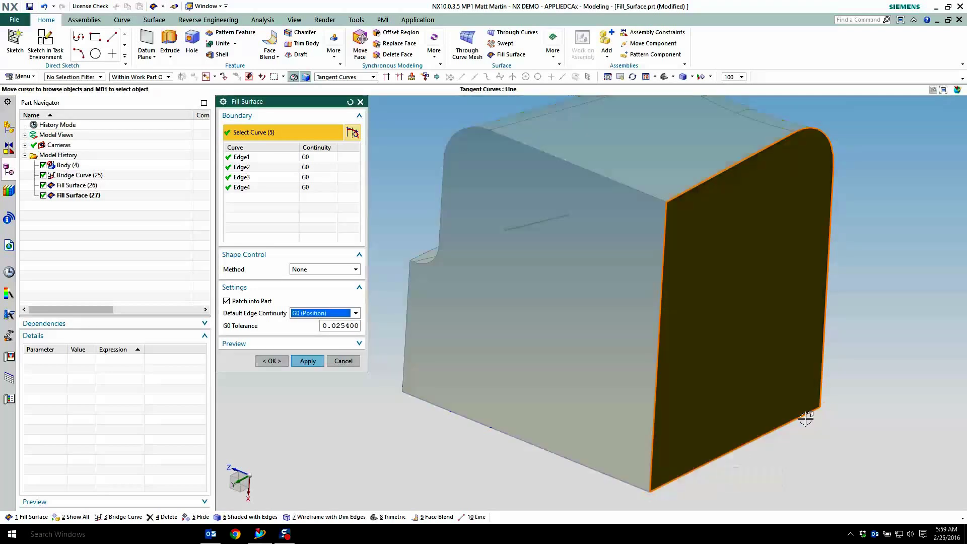
click(307, 361)
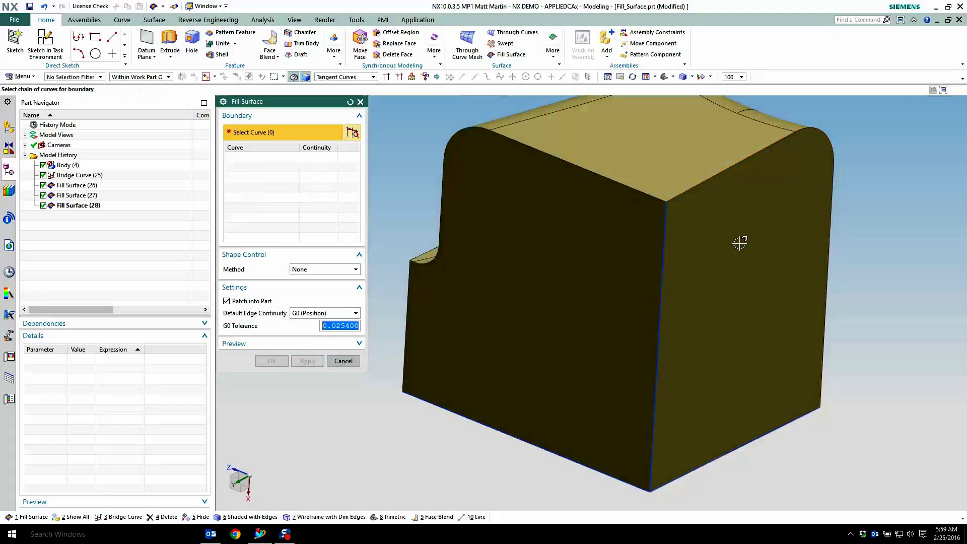
Step: Fill the underside at G0 using its bottom edge chain and the neighbouring fill surface edges
middle_drag(740, 239, 684, 364)
click(724, 414)
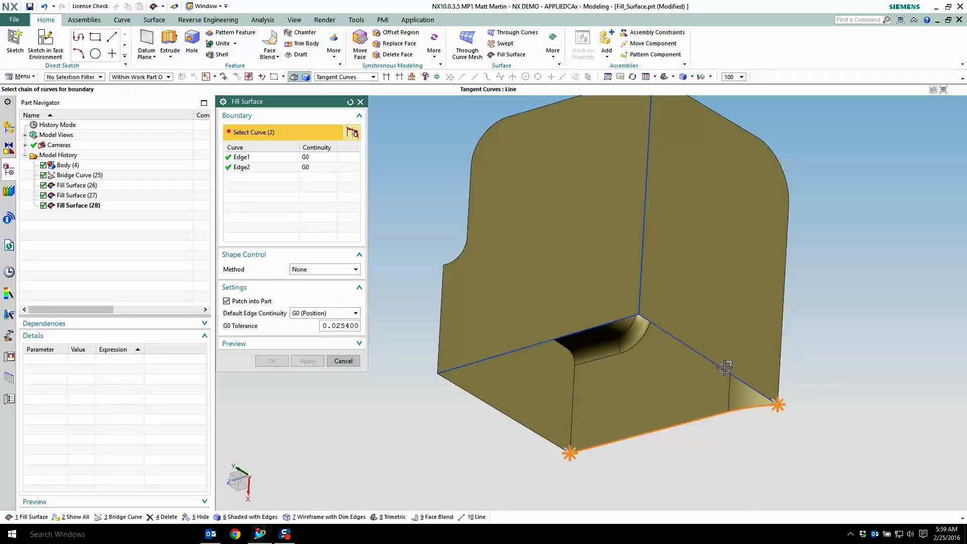
mouse_move(724, 369)
click(796, 386)
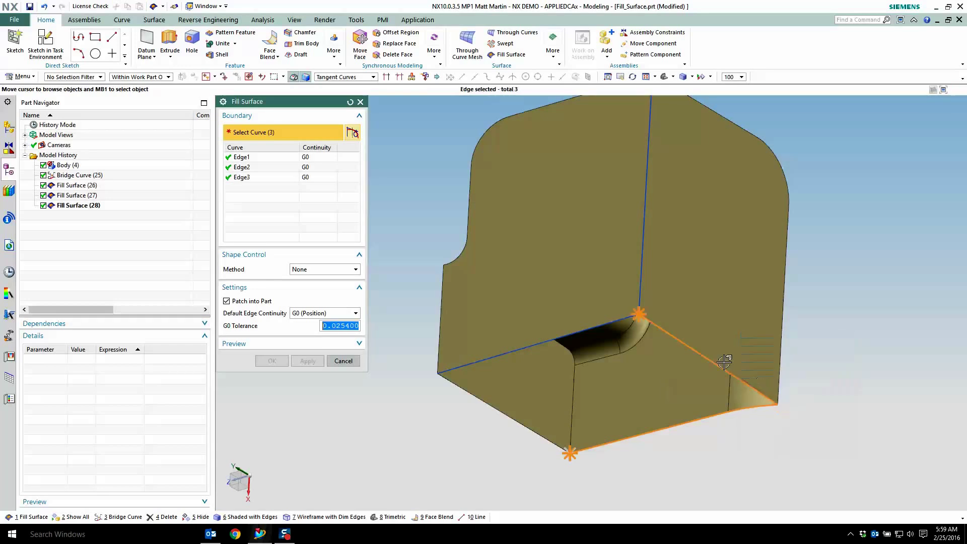
shift+click(733, 373)
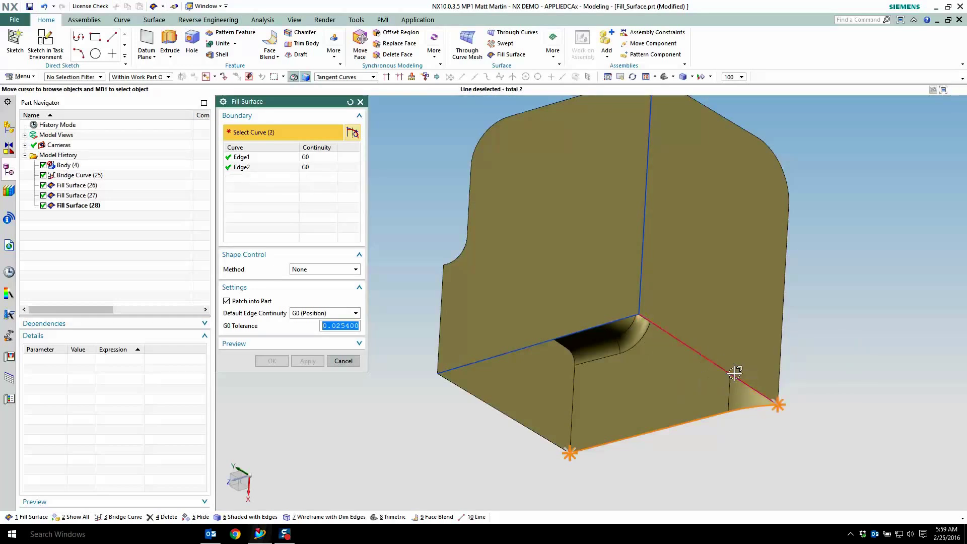
mouse_move(733, 373)
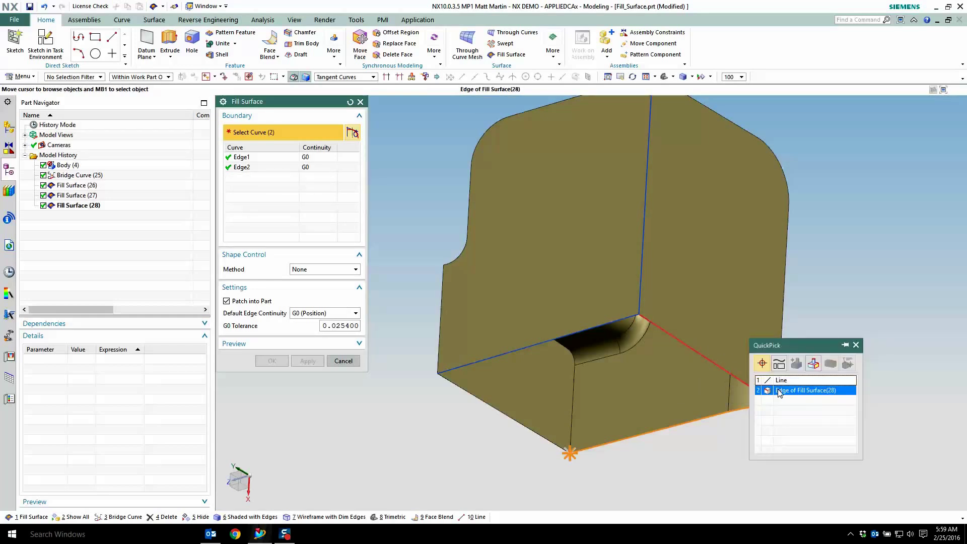
click(796, 390)
mouse_move(574, 328)
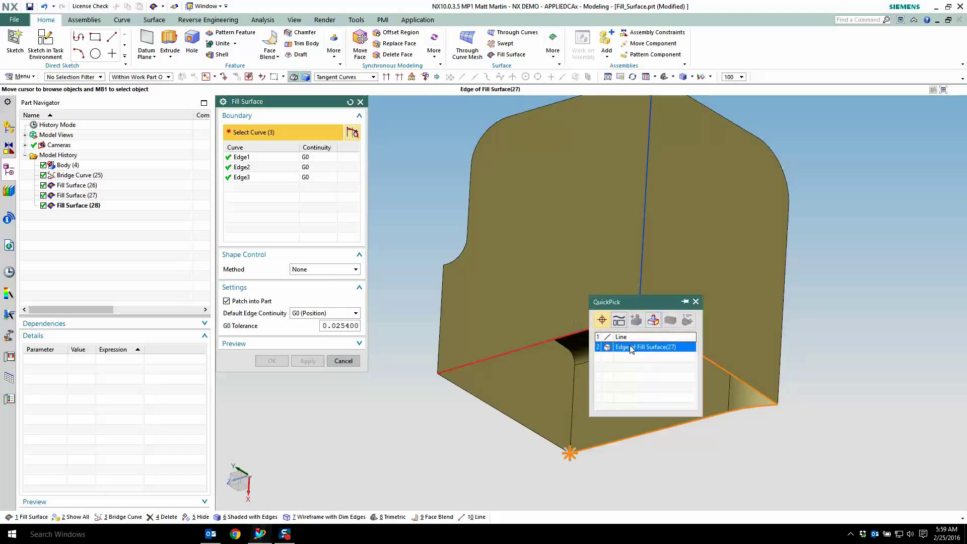
click(649, 345)
middle_drag(375, 355, 453, 384)
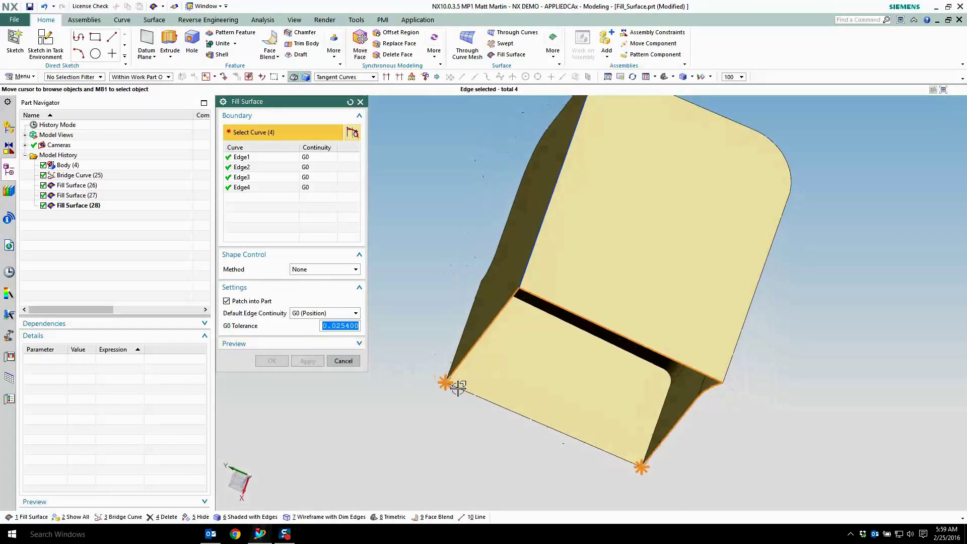
click(453, 387)
middle_drag(378, 410, 290, 367)
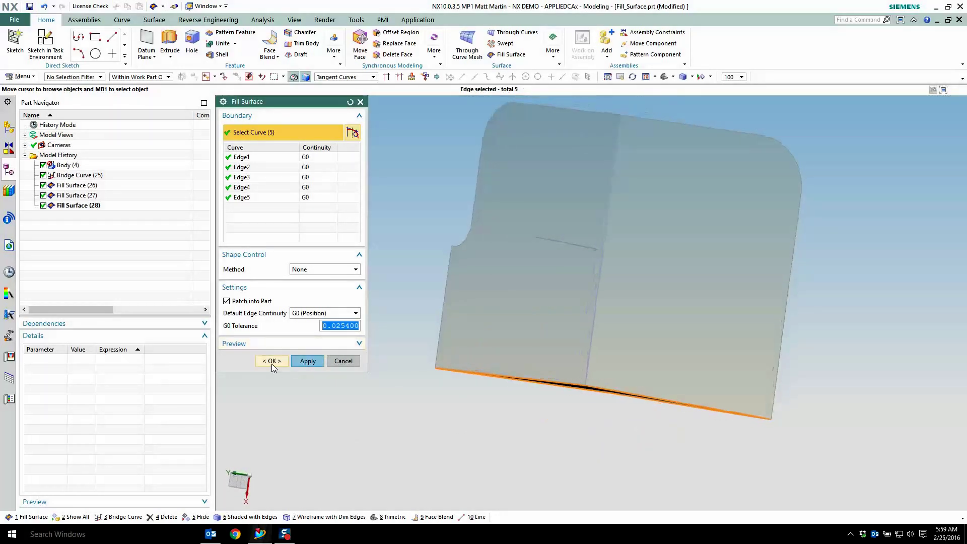
click(271, 361)
middle_drag(382, 159, 341, 190)
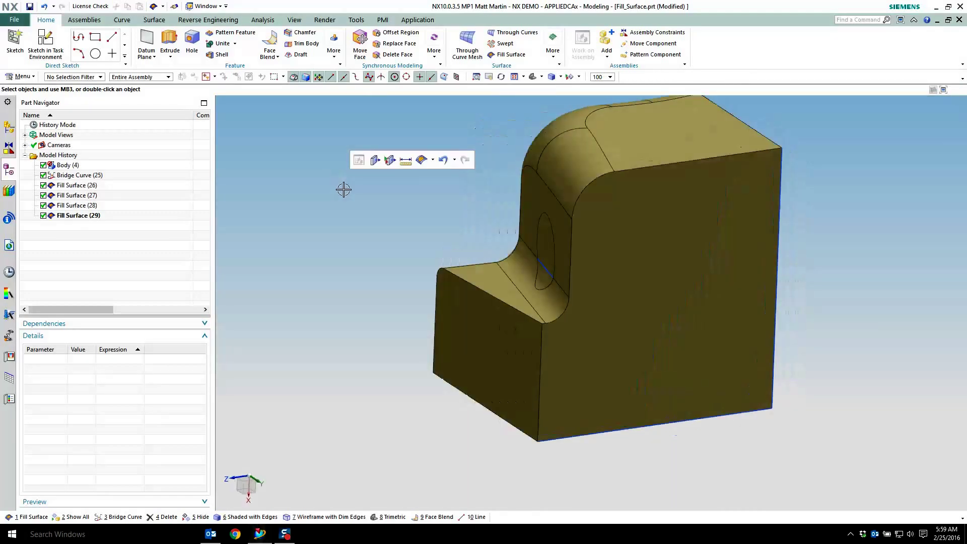
Step: Clip a section view and move the section plane to check the solid's interior
click(388, 160)
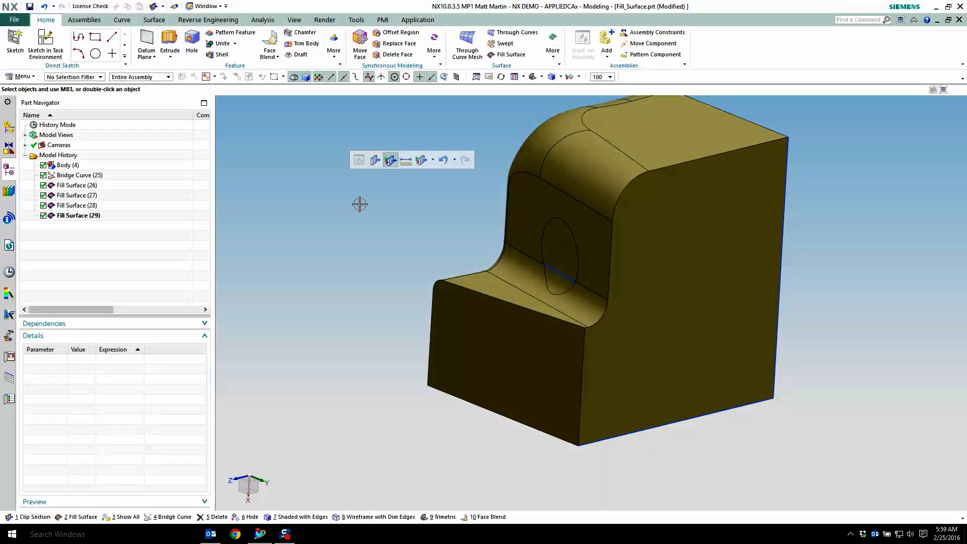
key(ctrl+h)
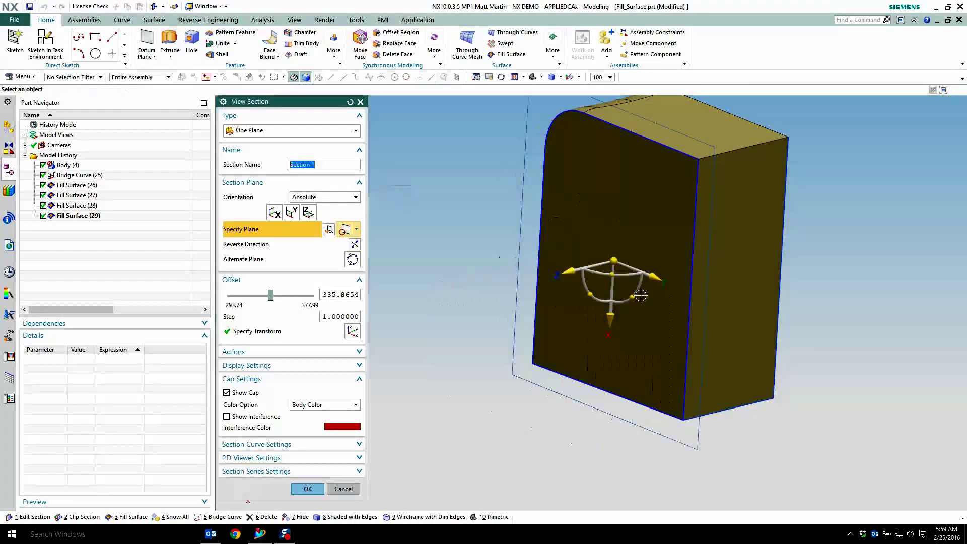
drag(574, 271, 613, 266)
middle_drag(613, 265, 594, 267)
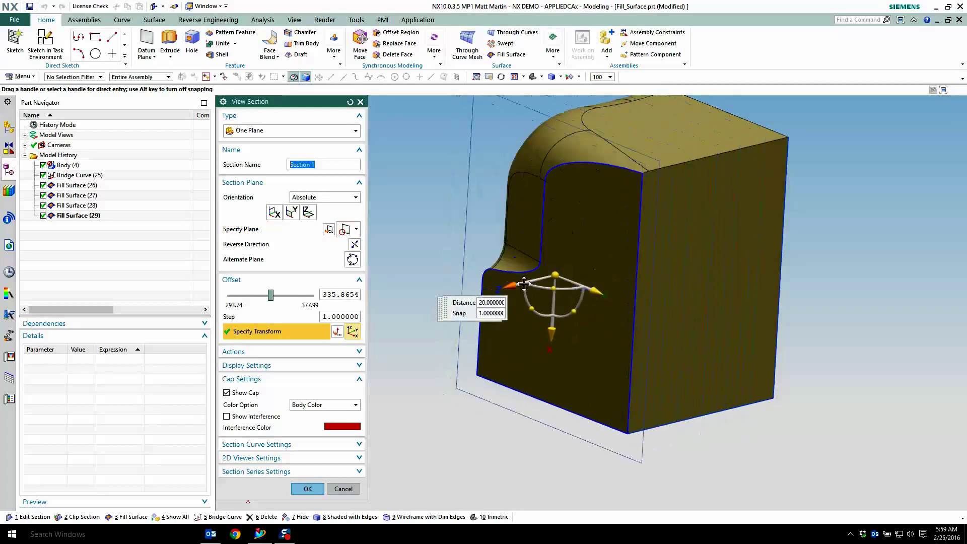
click(594, 265)
click(343, 488)
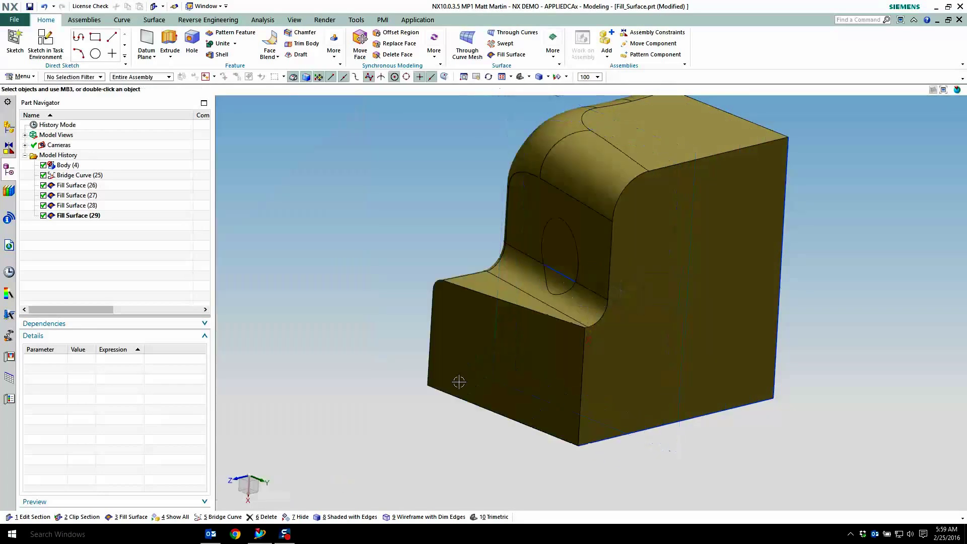
Step: View the part's rounded top and show the History list of recent parts
scroll(384, 264, up, 5)
middle_drag(384, 264, 327, 207)
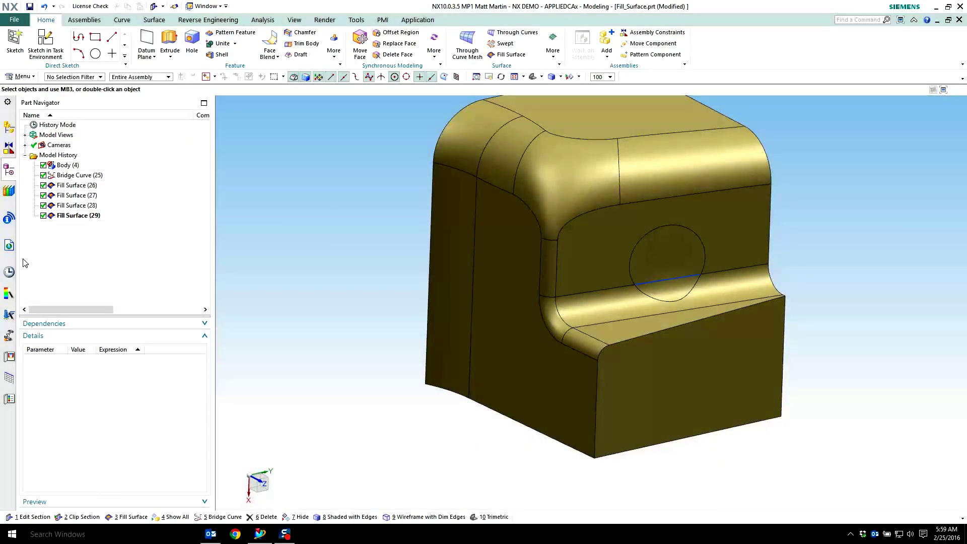
click(9, 272)
Step: Open Fill_Surface_Rebuild, fill its hole with a G2 curvature-continuous surface, then open Fill_Surf_Dash
click(81, 257)
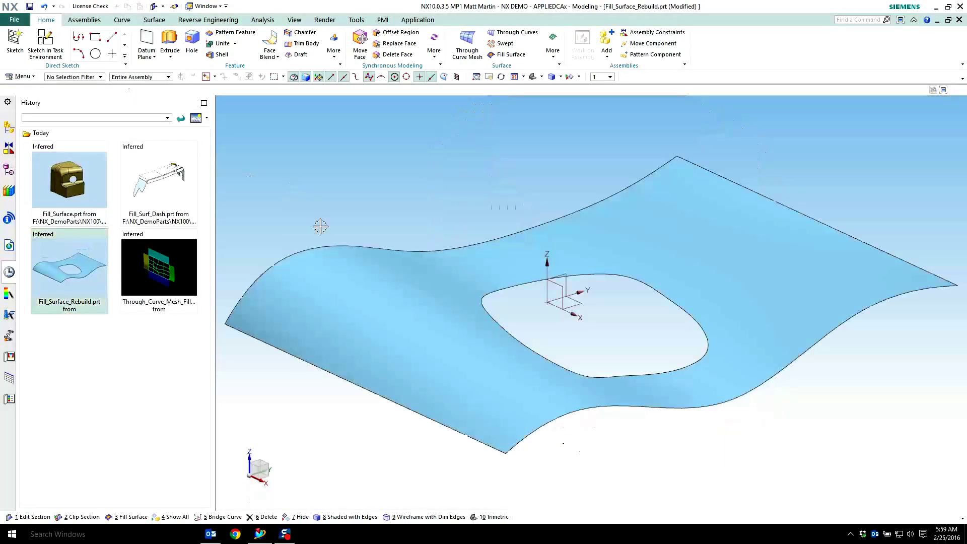
middle_drag(578, 177, 551, 162)
click(510, 54)
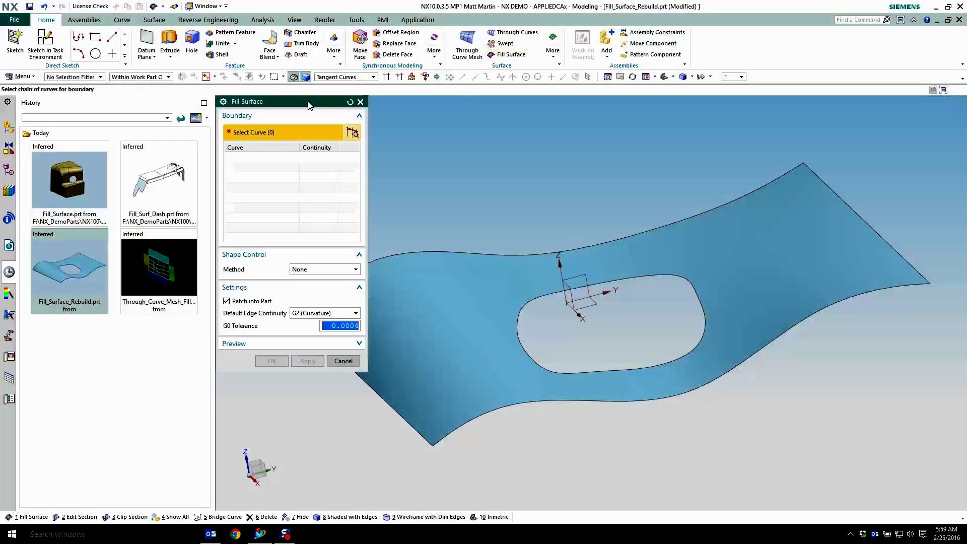
click(308, 314)
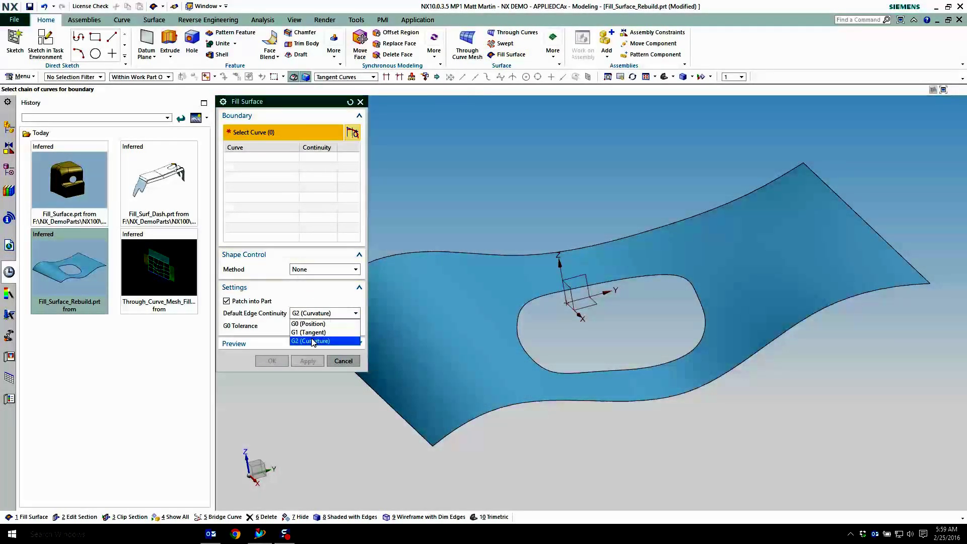
click(317, 341)
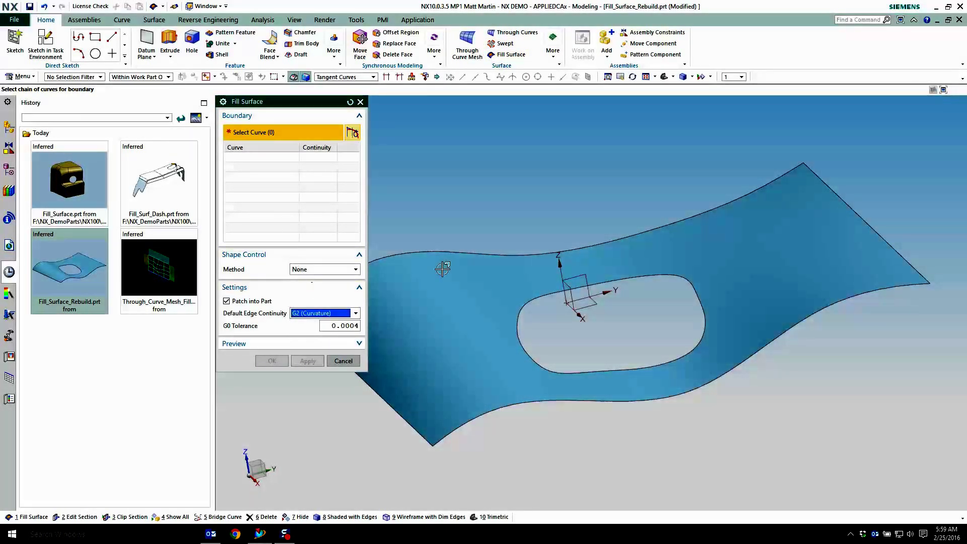
click(530, 301)
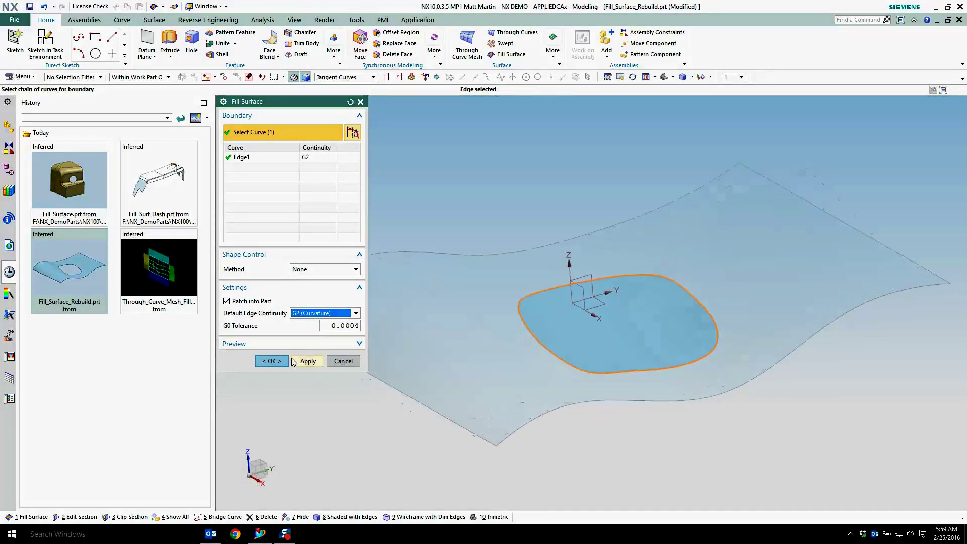
click(272, 360)
mouse_move(665, 221)
middle_down()
mouse_move(690, 324)
mouse_move(548, 327)
mouse_move(757, 320)
mouse_move(620, 391)
mouse_move(676, 338)
mouse_move(647, 277)
mouse_move(429, 160)
mouse_move(372, 169)
middle_up()
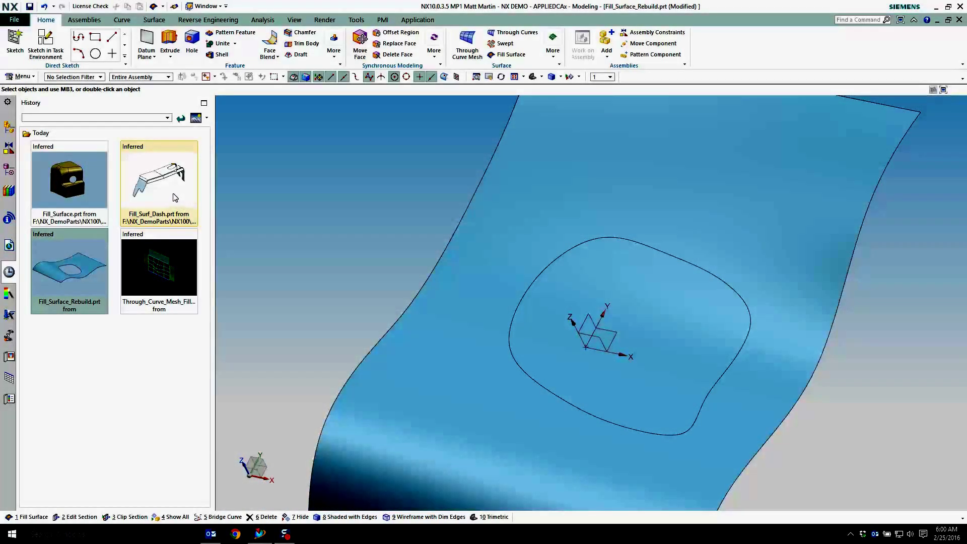
click(175, 197)
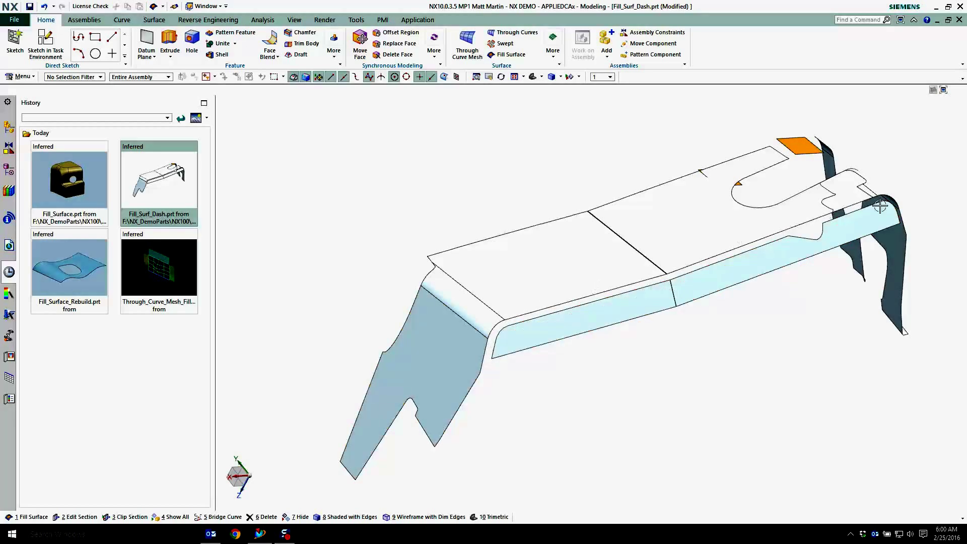
Step: Draw a roughly 31.53 mm line between two panel edges across the notch opening
scroll(579, 322, up, 8)
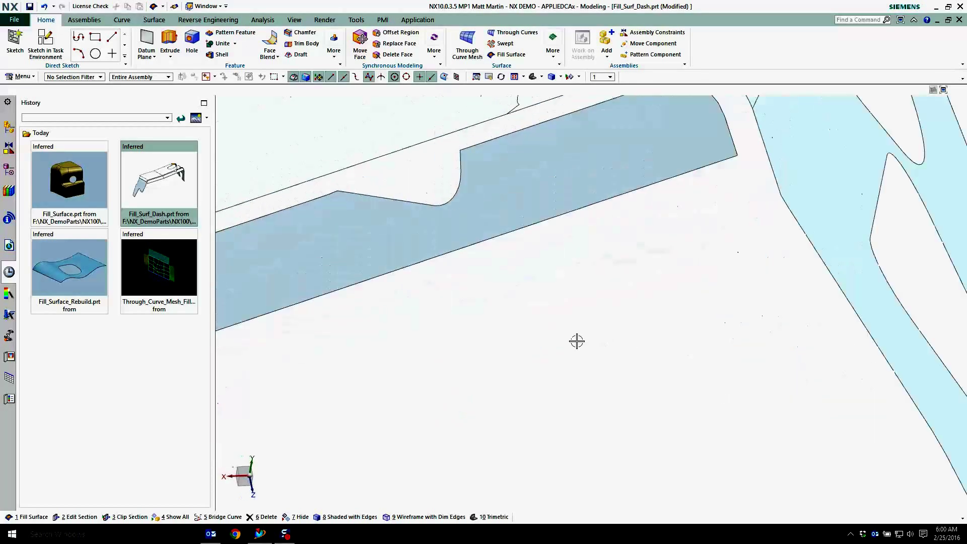
scroll(541, 284, up, 3)
scroll(577, 298, down, 3)
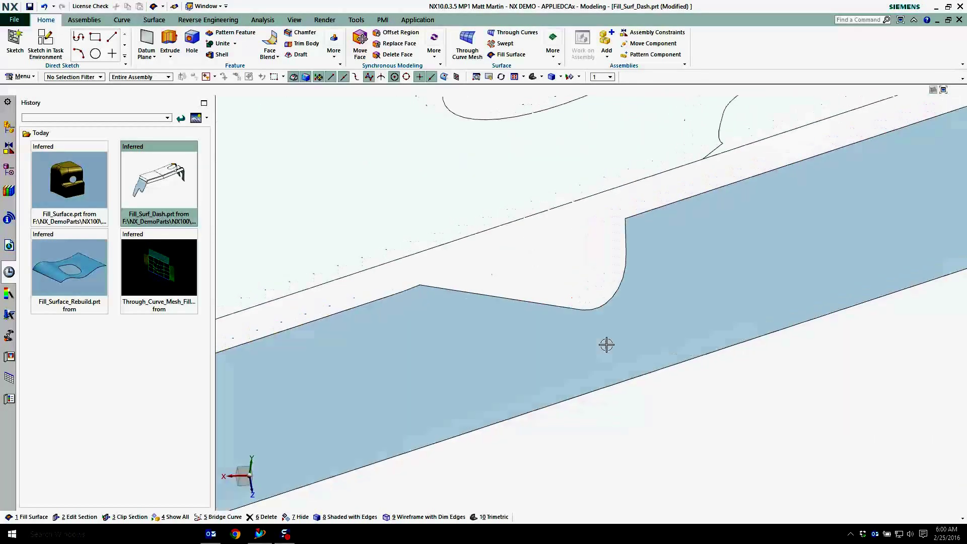
middle_drag(801, 306, 715, 126)
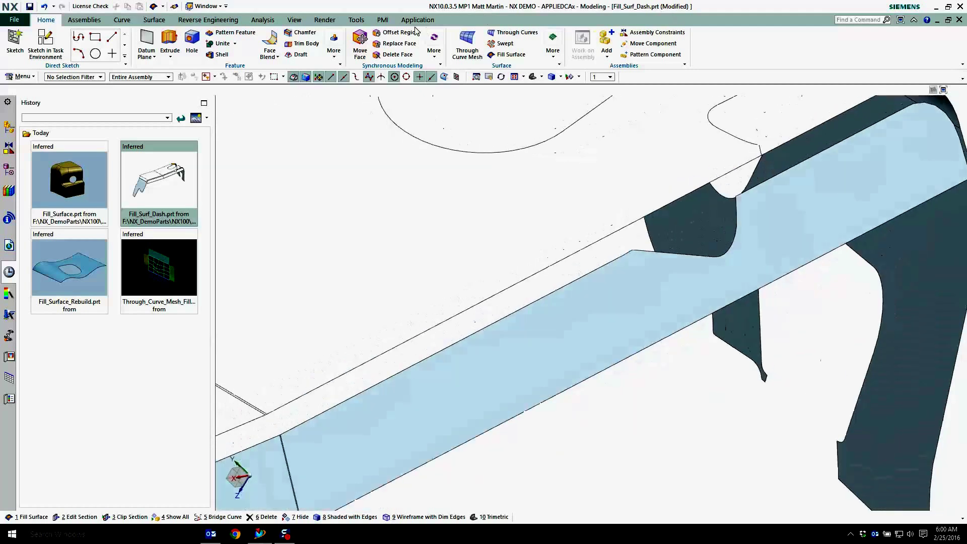
click(132, 21)
click(165, 43)
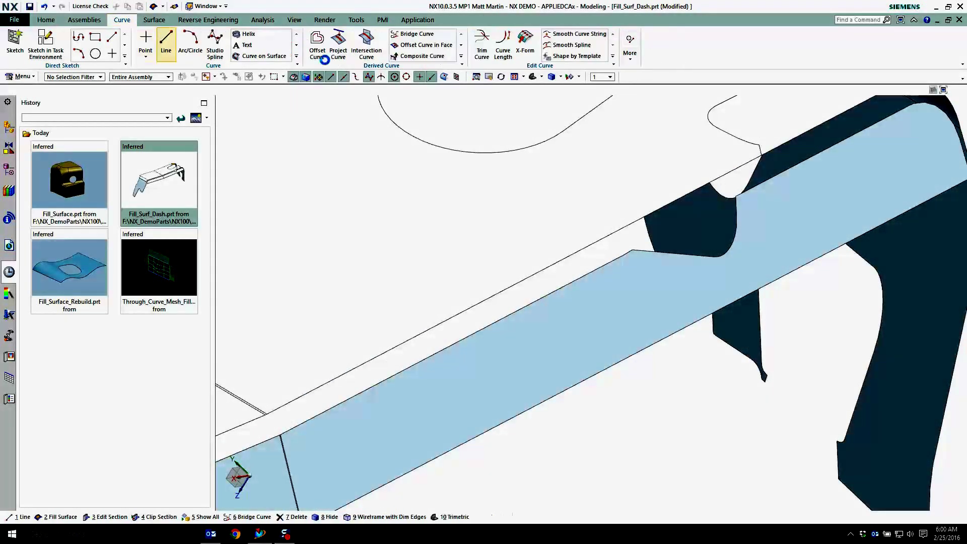
click(736, 197)
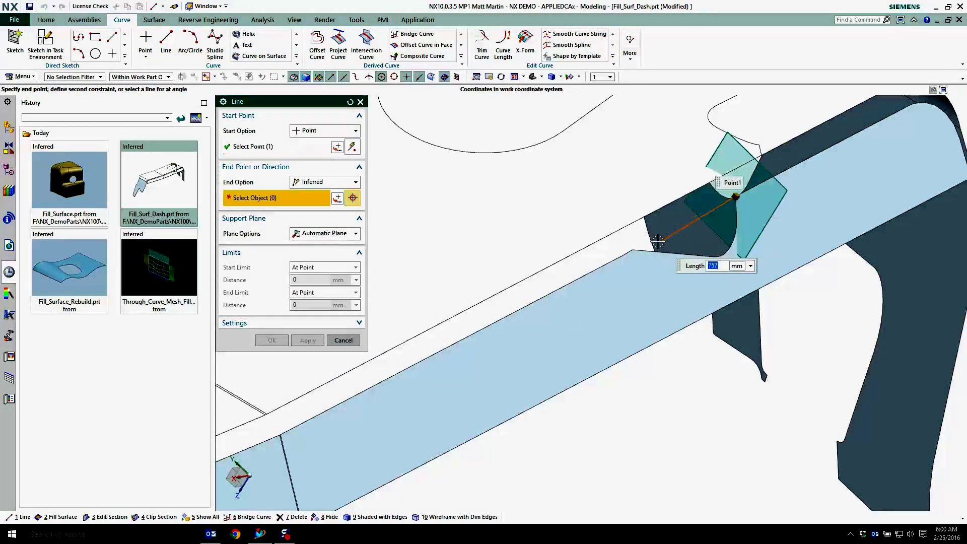
click(632, 252)
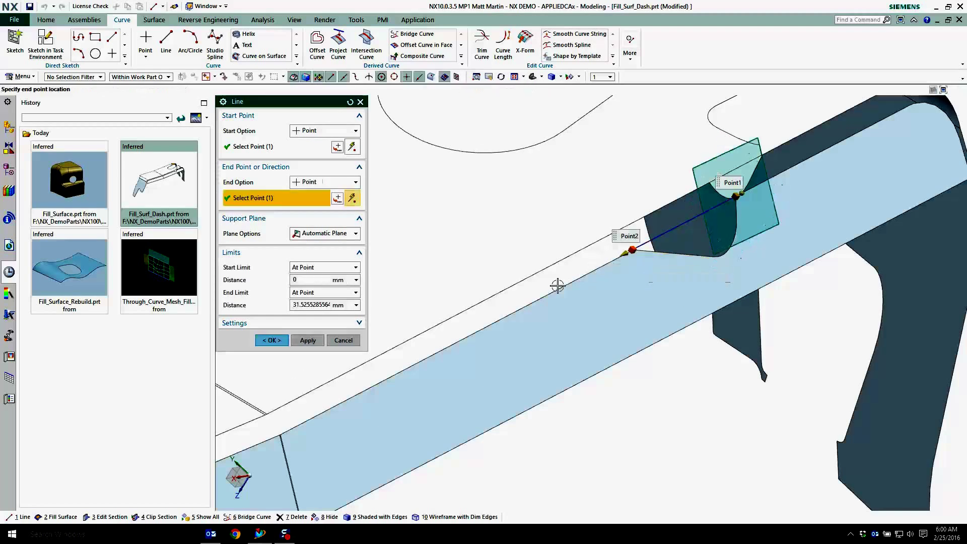
click(270, 341)
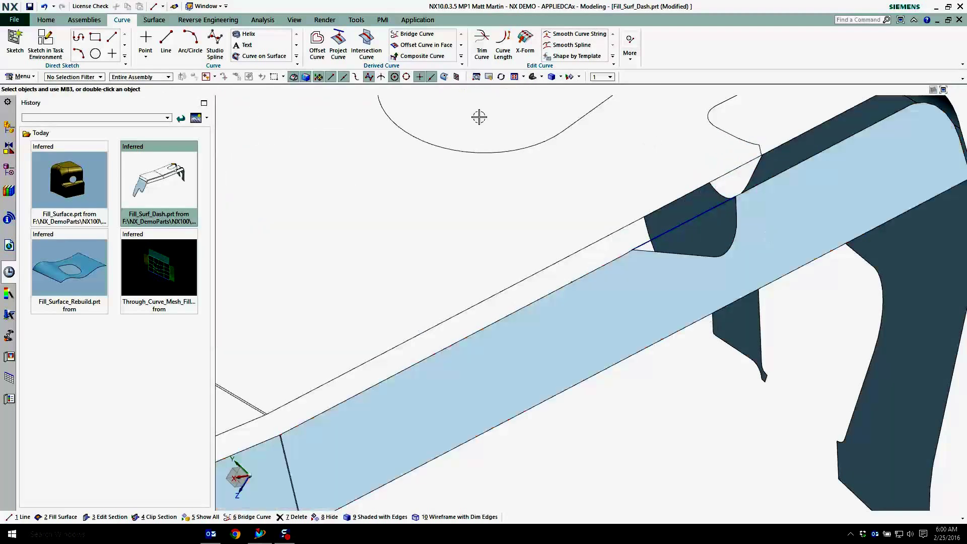
Step: Bound a new fill surface with the single line and the notch's tangent edge chain
click(51, 23)
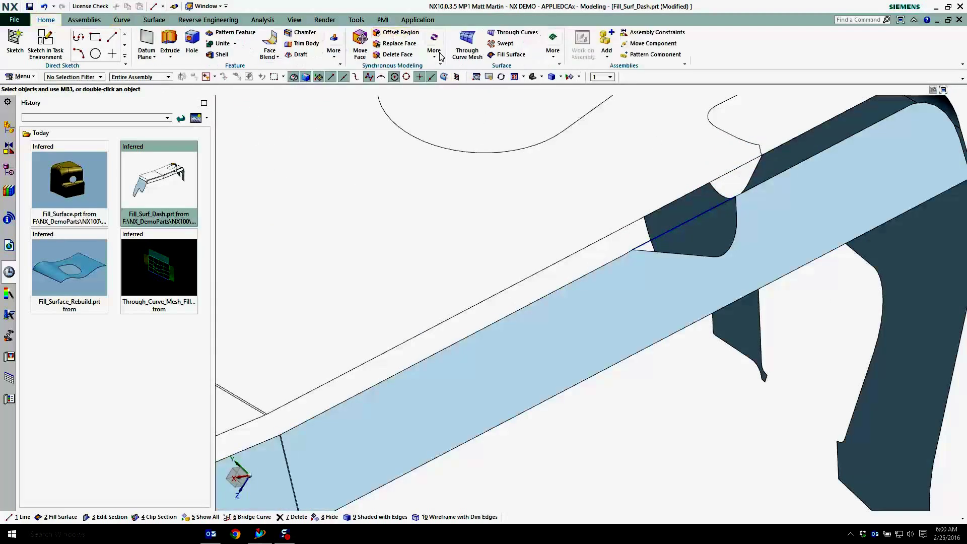
click(509, 56)
click(344, 76)
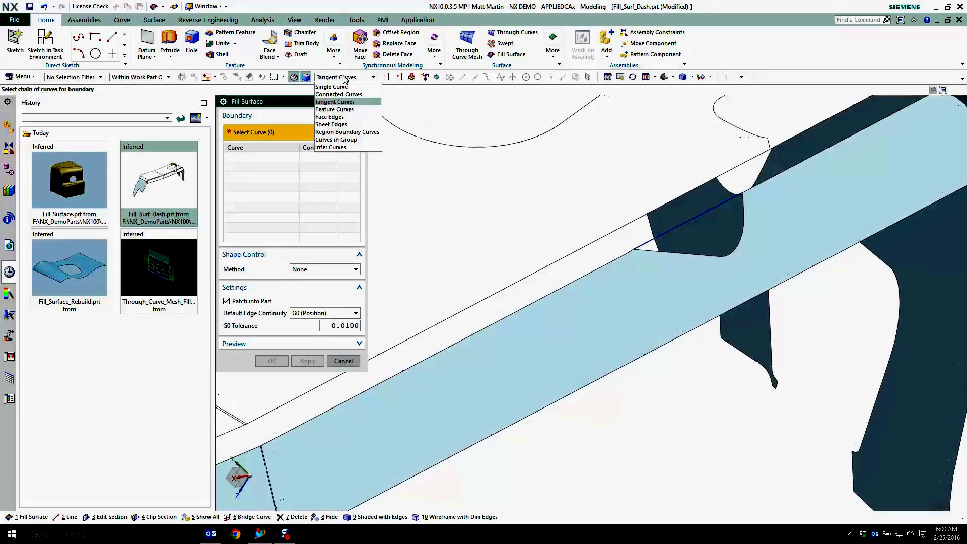
click(335, 87)
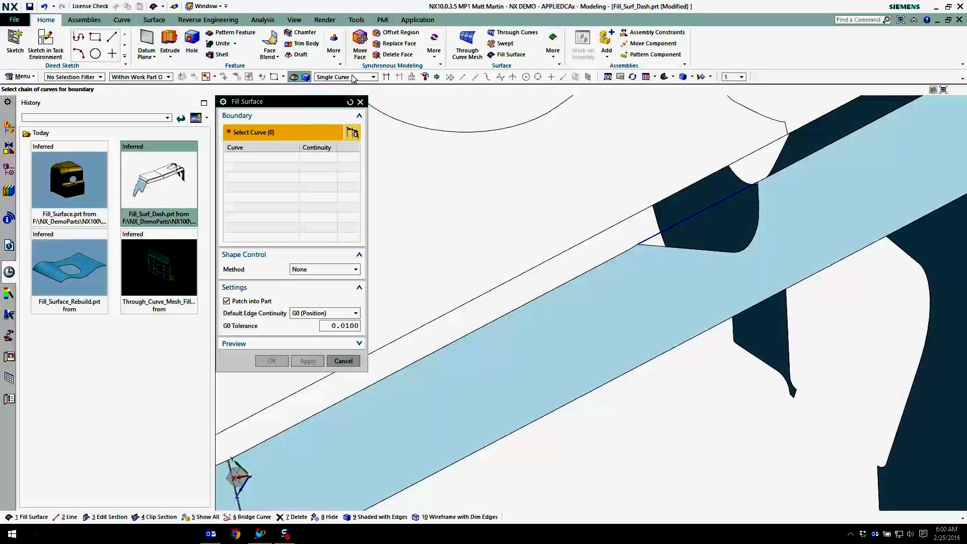
click(712, 212)
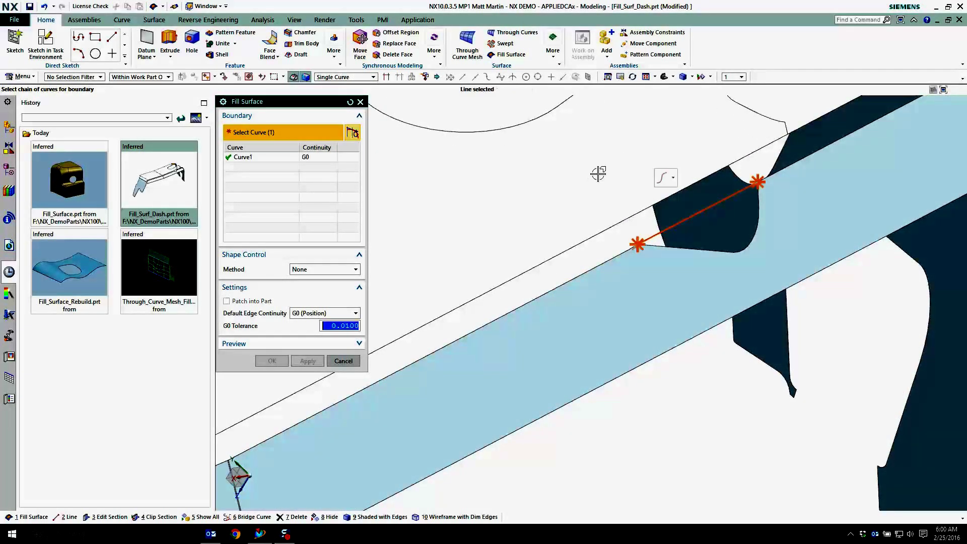
click(372, 76)
click(334, 94)
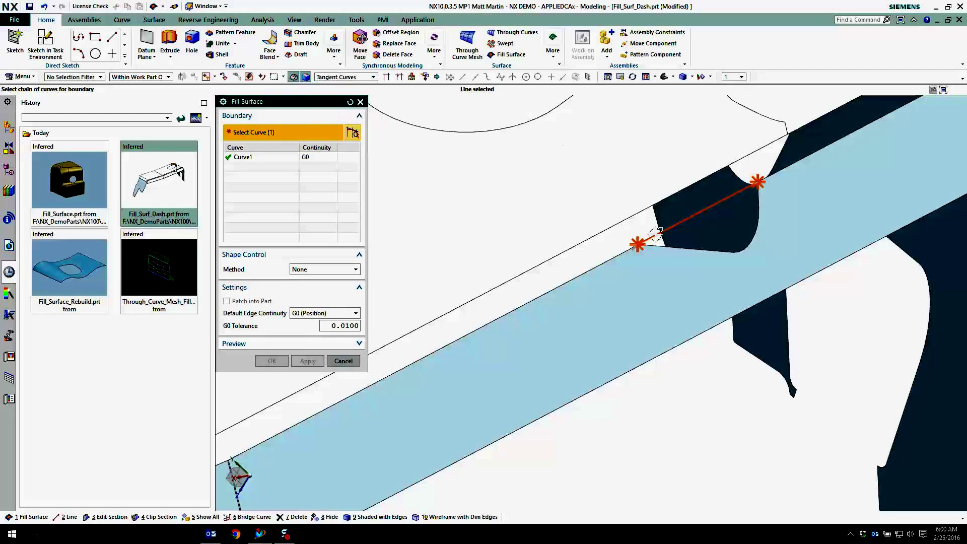
click(670, 247)
middle_drag(833, 283, 395, 237)
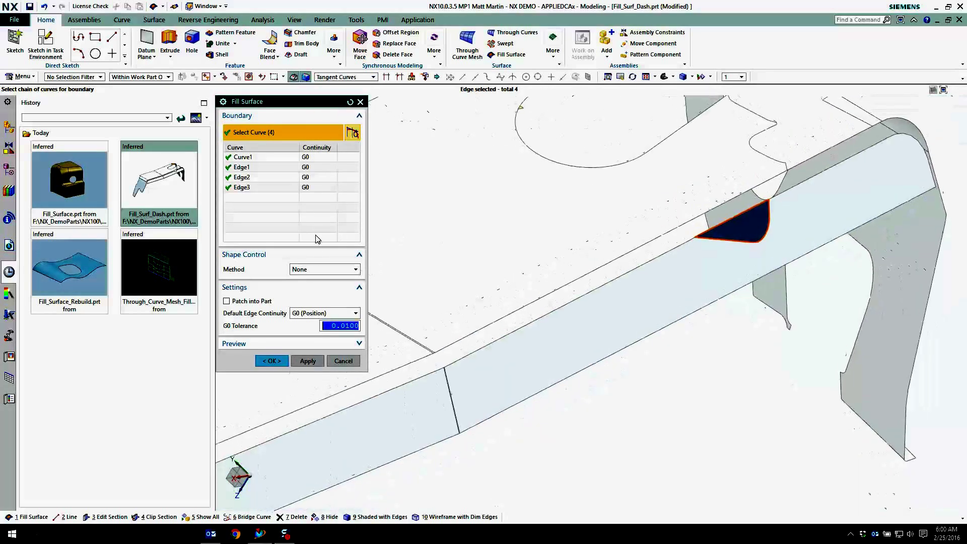
Step: Set Edge1–Edge3 to G1 tangent continuity and create the notch fill surface
click(262, 168)
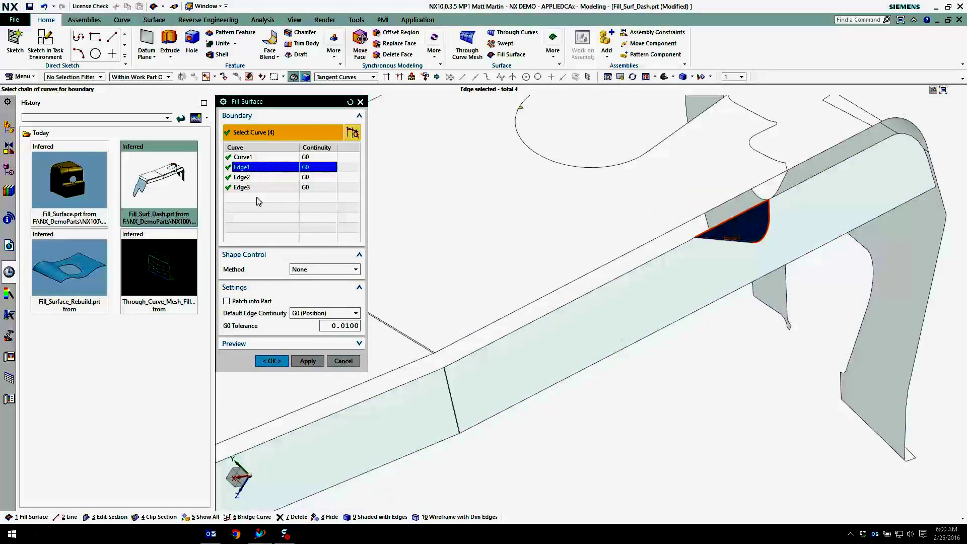
shift+click(257, 187)
right_click(261, 190)
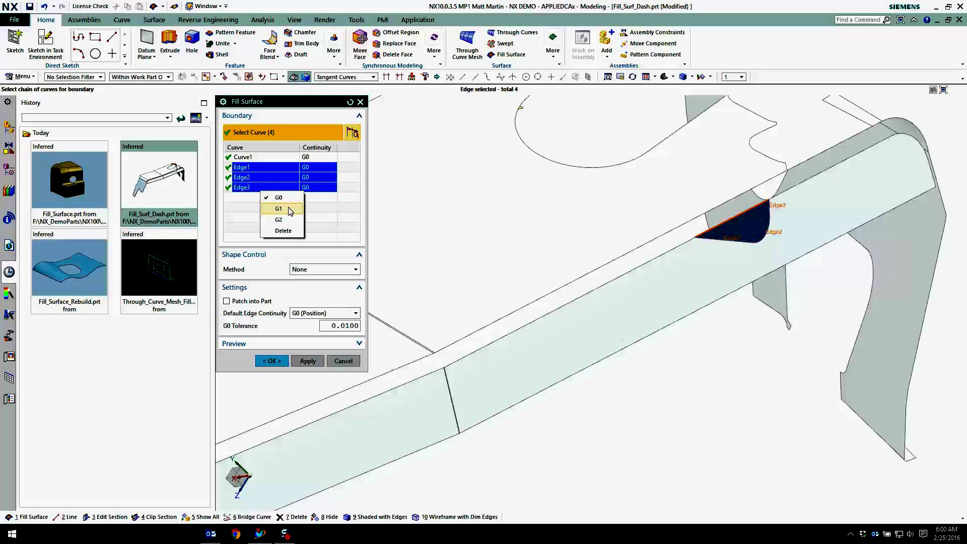
click(291, 209)
click(275, 361)
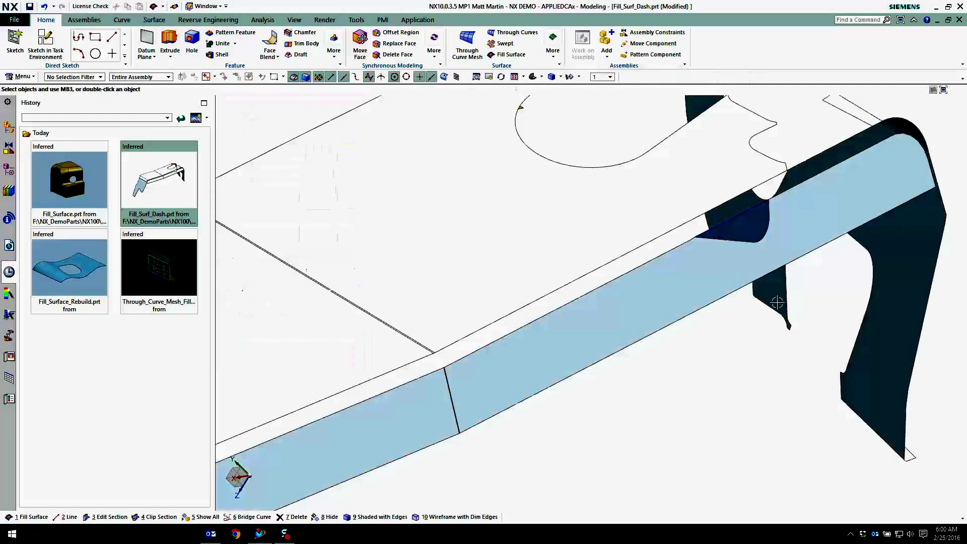
scroll(593, 252, down, 2)
shift+middle_drag(594, 252, 737, 226)
click(269, 45)
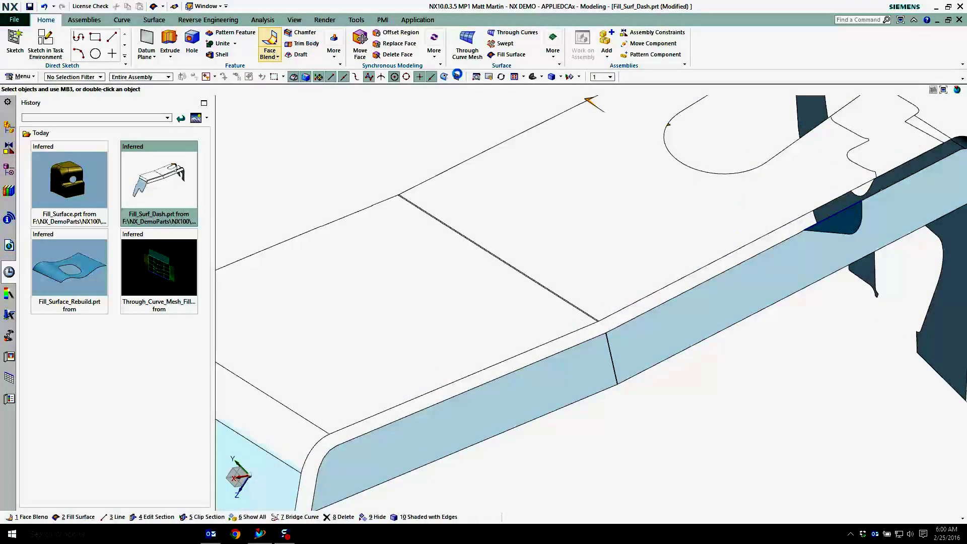
shift+middle_drag(282, 458, 412, 374)
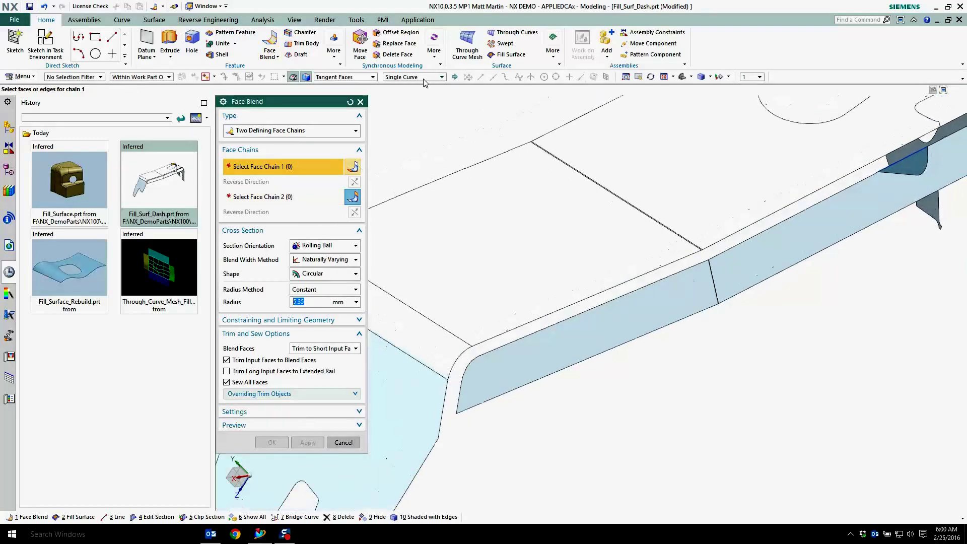
click(386, 428)
middle_drag(538, 429, 530, 317)
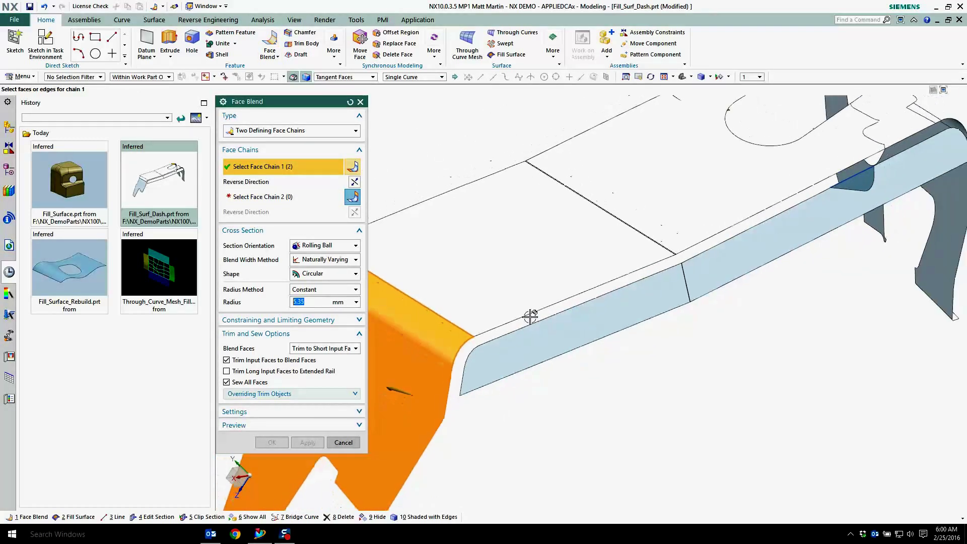
click(530, 314)
middle_drag(733, 281, 479, 367)
click(750, 186)
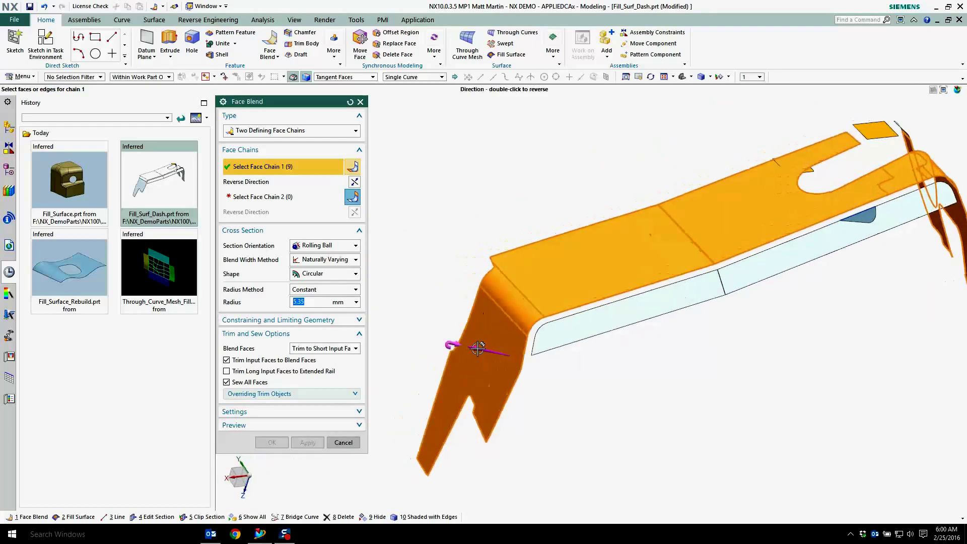
middle_click(478, 347)
middle_drag(496, 320, 613, 341)
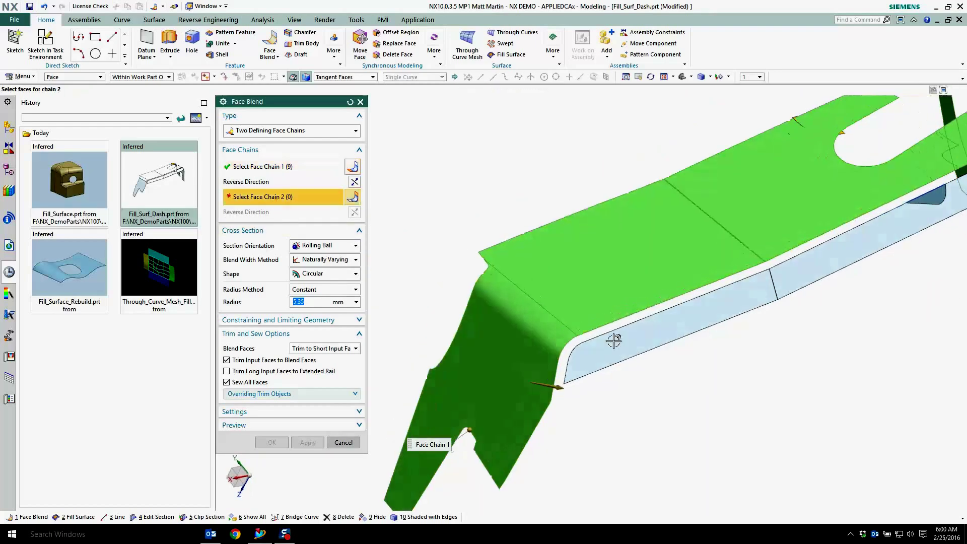
click(613, 340)
middle_drag(686, 418, 503, 403)
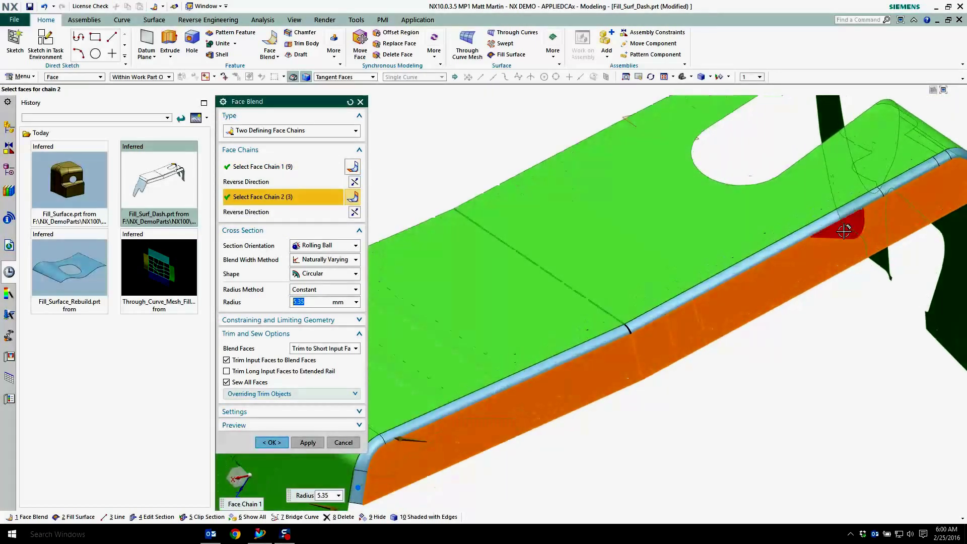
click(343, 442)
Step: Delete Fill Surface (37) from the bottom of the Part Navigator history
click(9, 170)
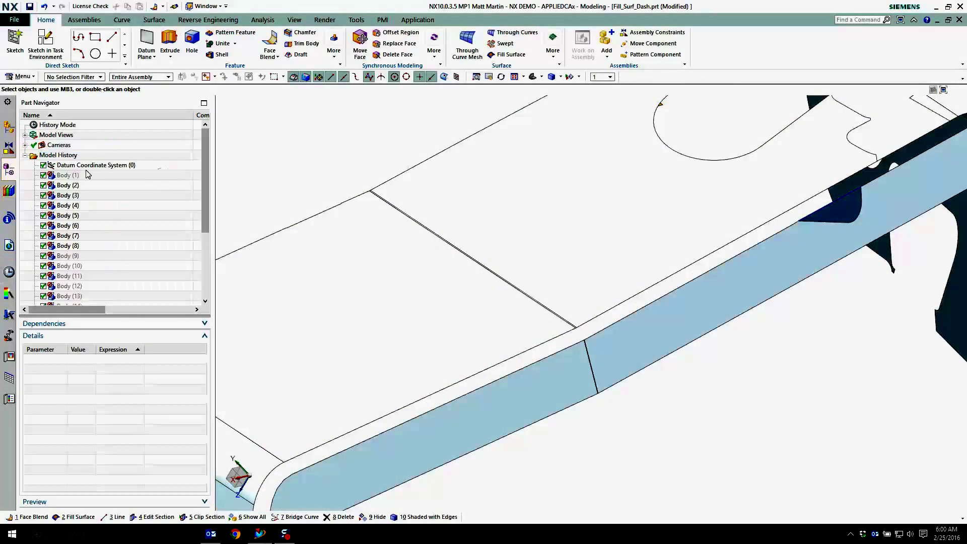
scroll(96, 295, down, 5)
click(80, 296)
scroll(635, 266, up, 3)
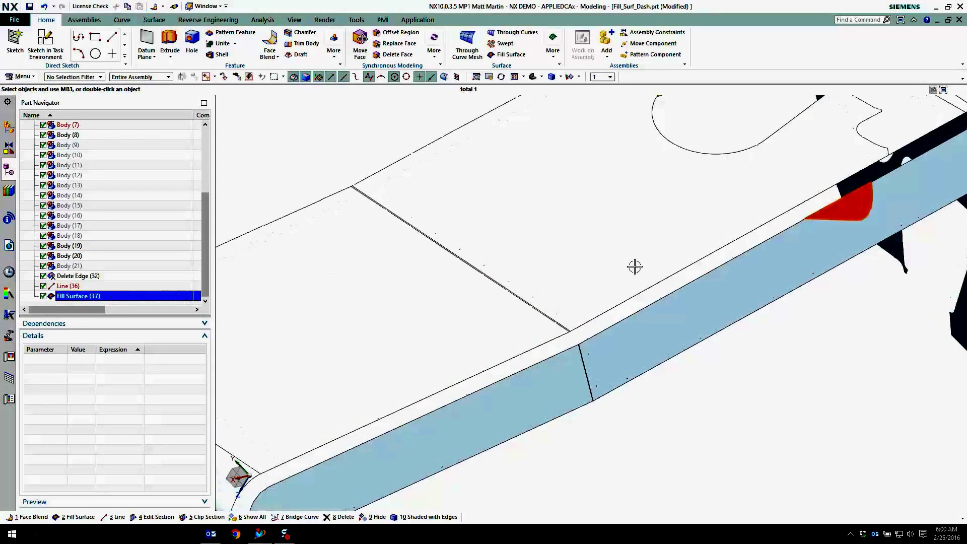
scroll(751, 250, up, 1)
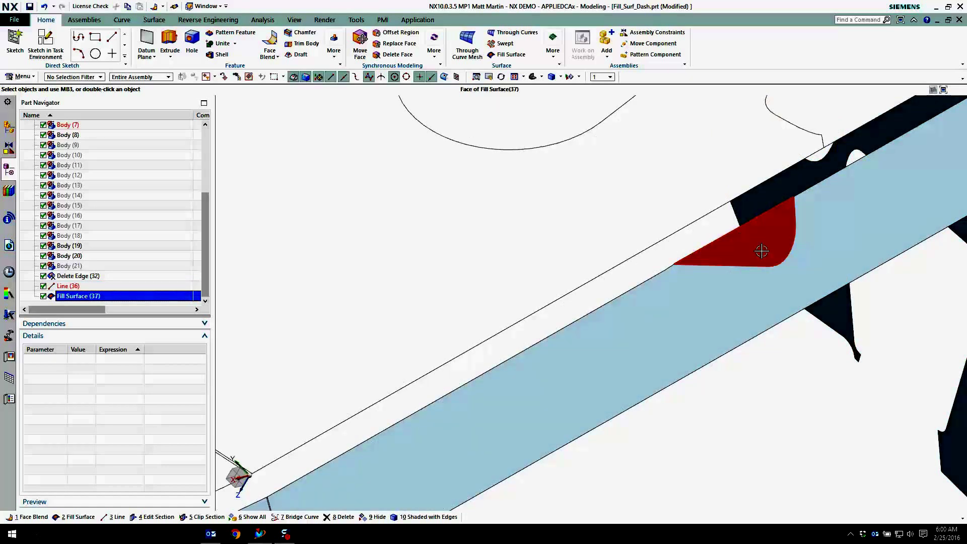
key(Delete)
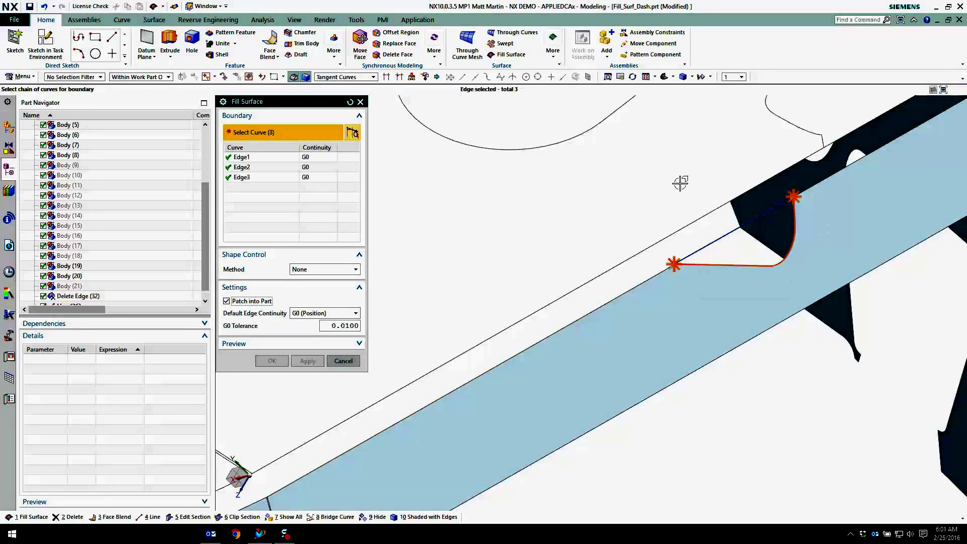
Step: Set all three notch edges (Edge1–3) to G1 tangent continuity
click(308, 158)
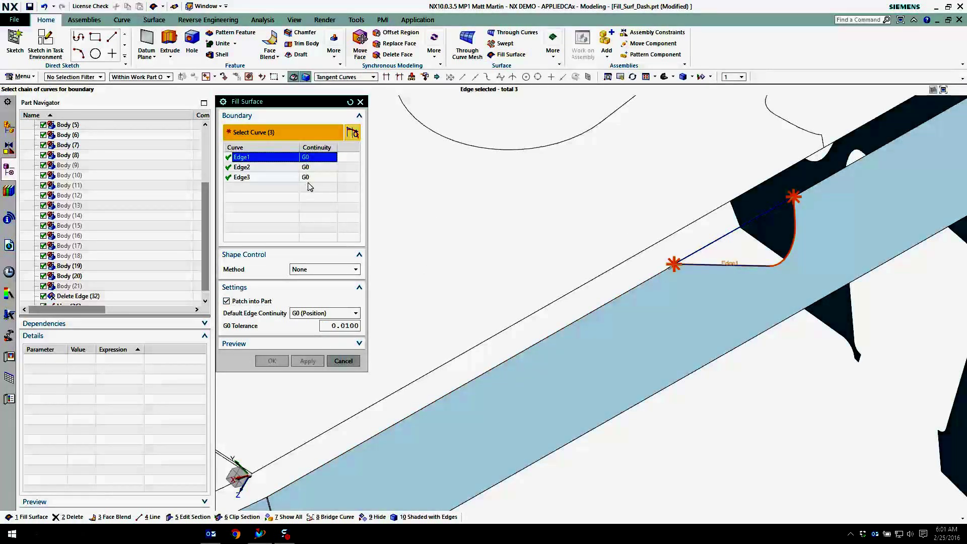
shift+click(308, 177)
right_click(308, 180)
click(322, 197)
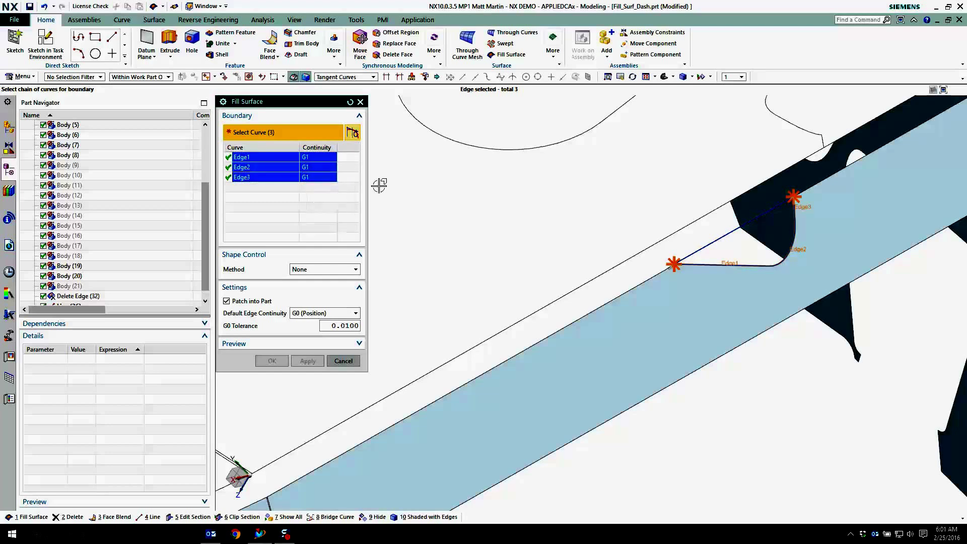
Step: Add the closing line as a Single Curve boundary and create the patched-in fill surface
click(373, 77)
click(336, 86)
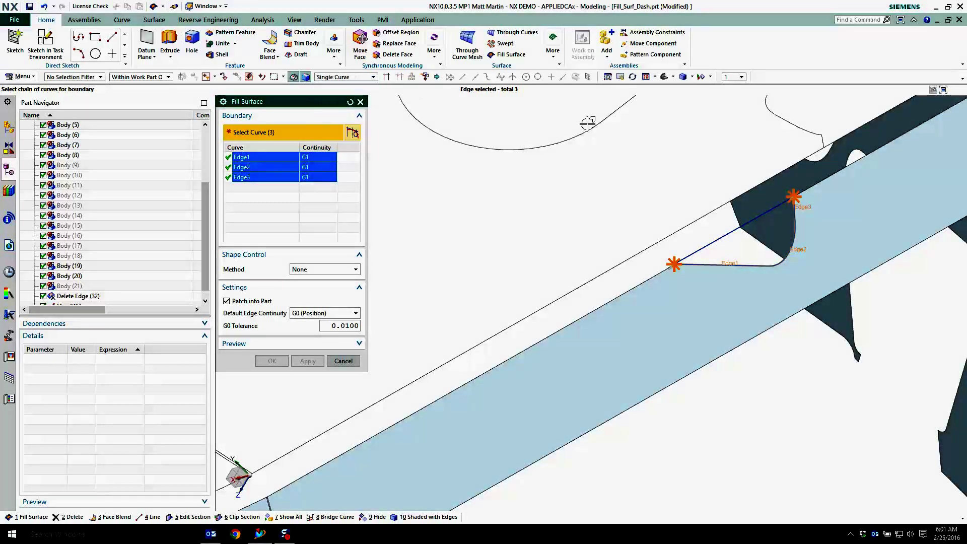
click(699, 248)
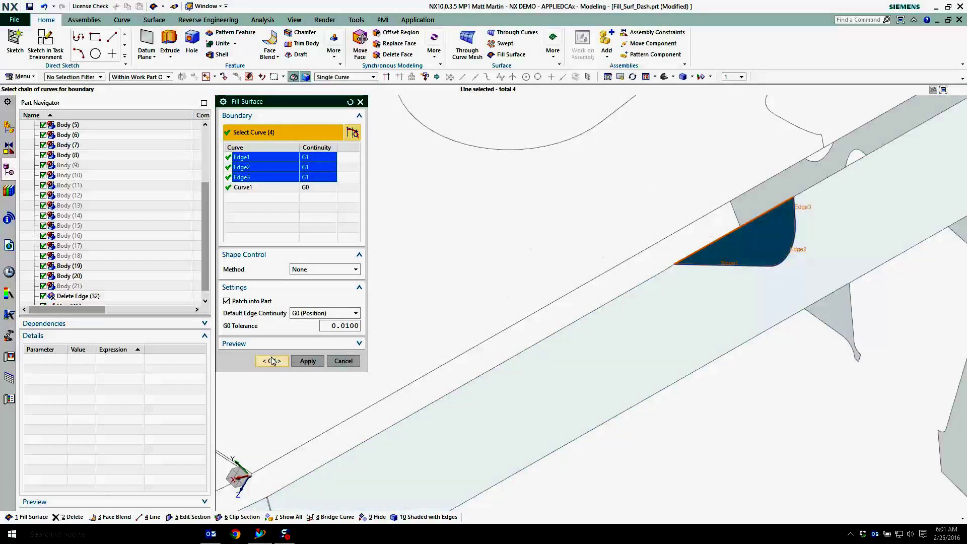
click(272, 361)
middle_drag(733, 324, 274, 96)
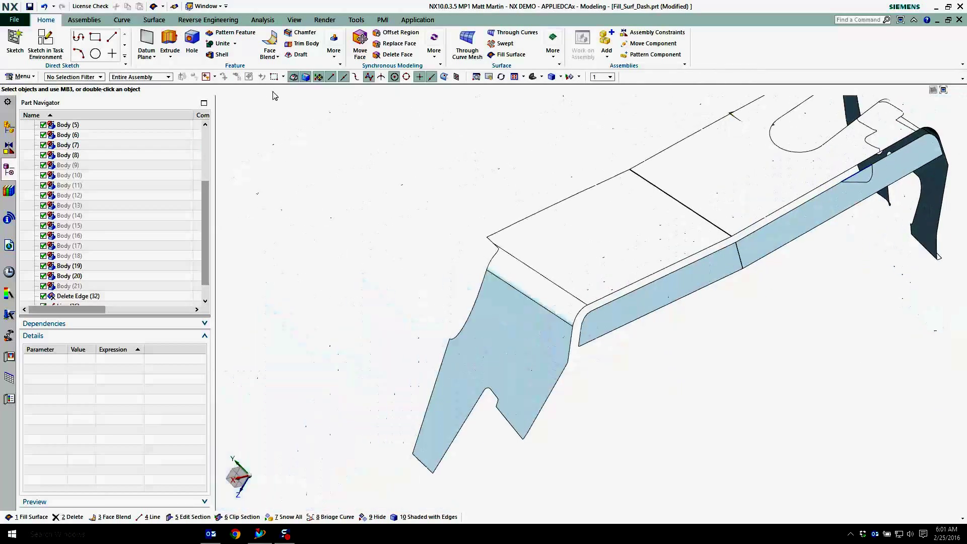
Step: Start a face blend with the left, top and right-side dash faces as the first chain
click(554, 332)
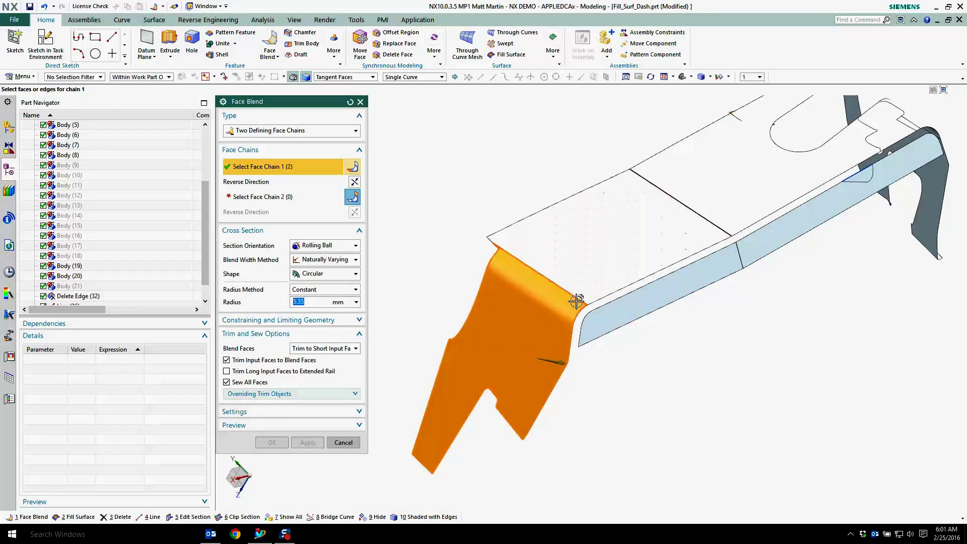
click(629, 242)
middle_drag(777, 252, 814, 197)
click(812, 198)
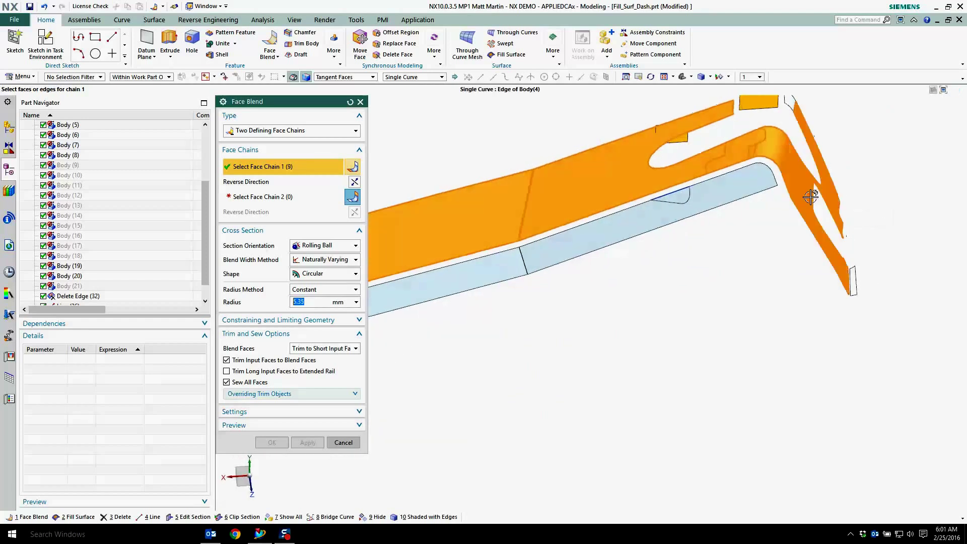
middle_drag(708, 277, 540, 274)
middle_click(512, 287)
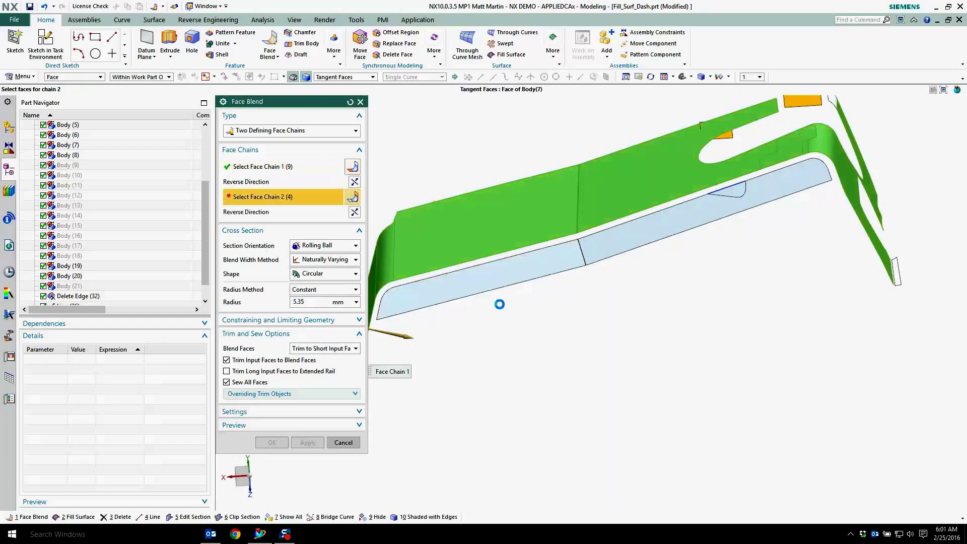
Step: Use the lower face as the second chain to create the 5.35 mm Face Blend(39)
click(499, 304)
mouse_move(498, 304)
middle_down()
mouse_move(687, 381)
mouse_move(711, 339)
mouse_move(599, 295)
mouse_move(673, 320)
mouse_move(680, 345)
mouse_move(502, 322)
mouse_move(413, 383)
middle_up()
click(272, 442)
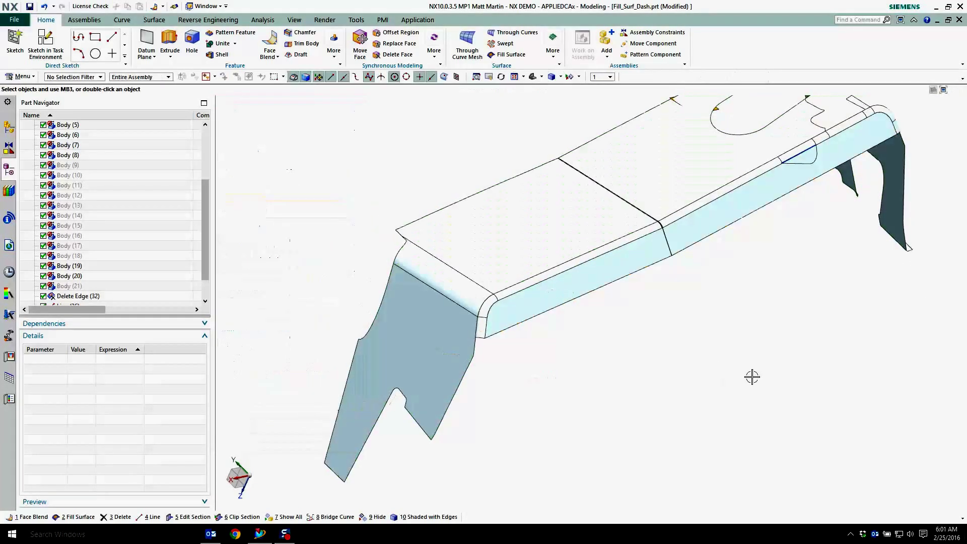
scroll(654, 367, up, 5)
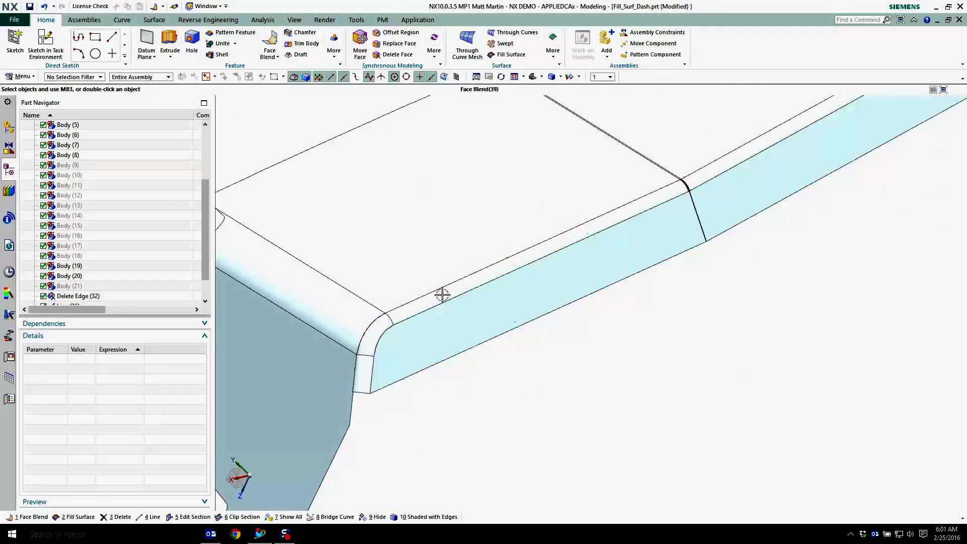
click(442, 291)
Step: Open the Through_Curve_Mesh_FillSurface part from the History list
shift+middle_drag(704, 379, 731, 381)
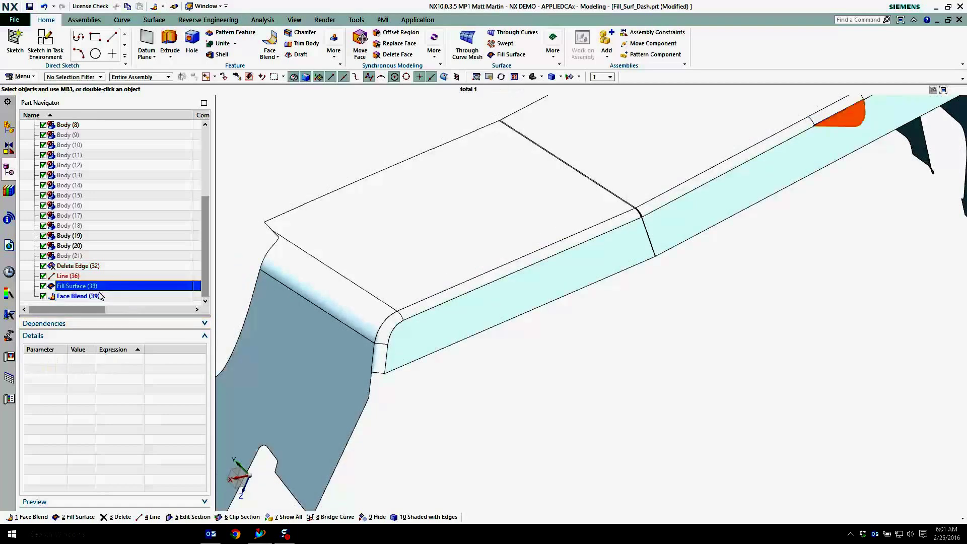
scroll(724, 378, down, 3)
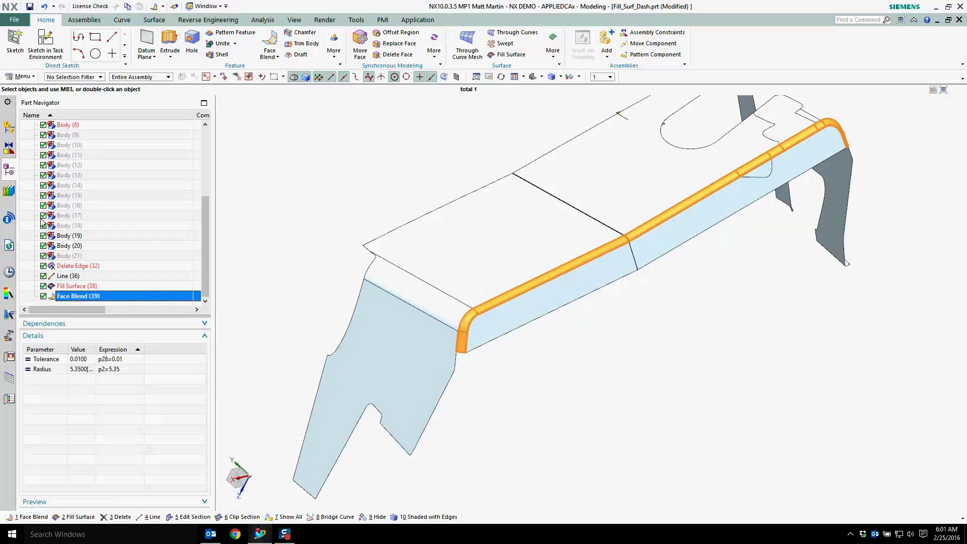
click(8, 271)
click(158, 267)
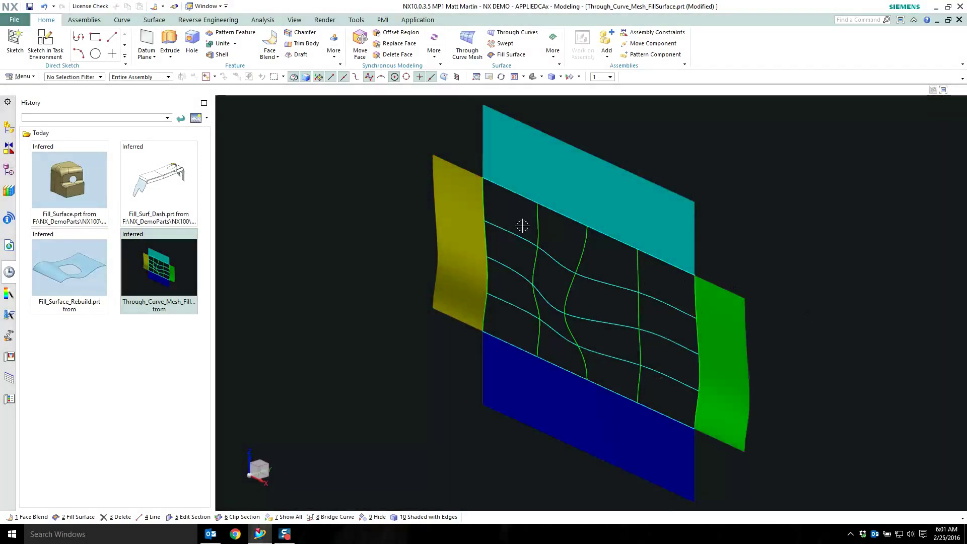
Step: Start a fill surface with the gap's left surface edge as Edge1, set to G2
middle_drag(362, 252, 336, 186)
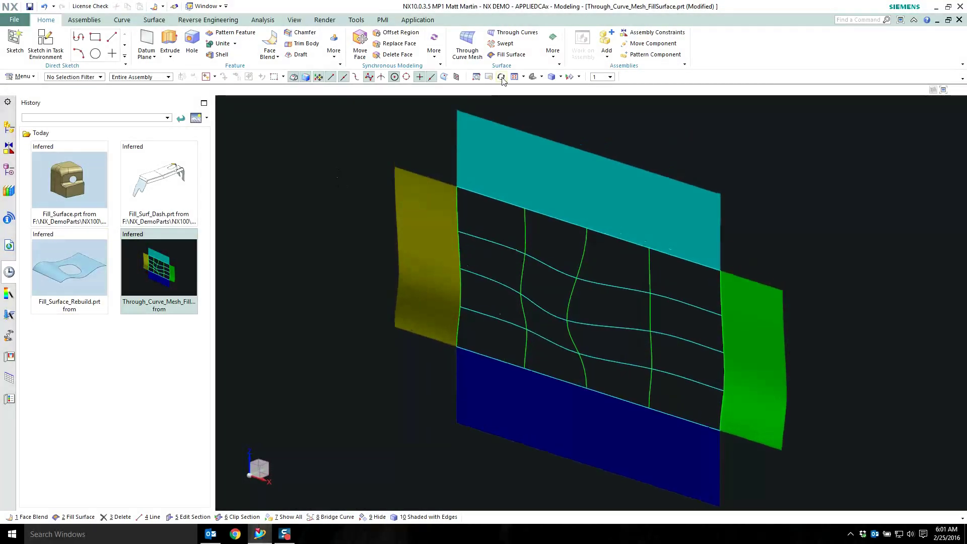
click(509, 54)
shift+middle_drag(458, 229, 480, 232)
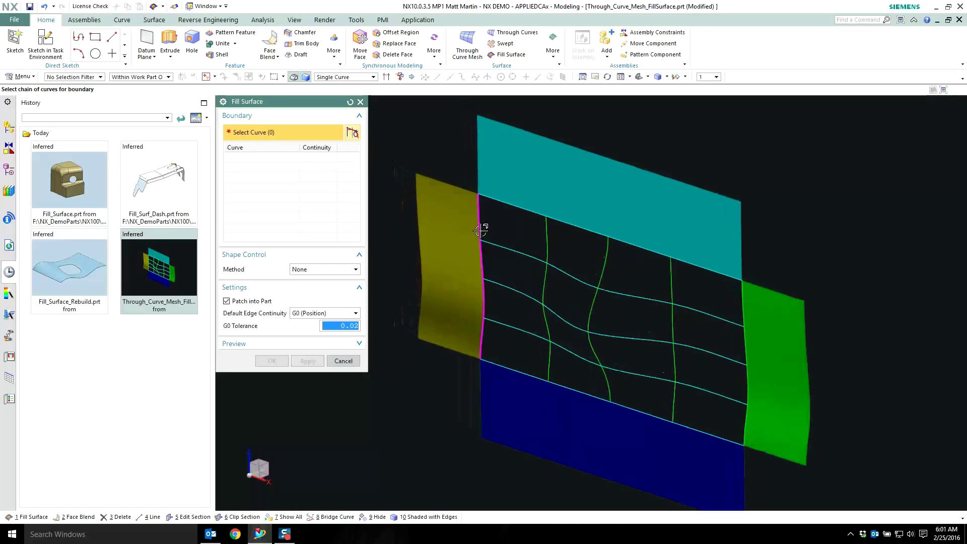
click(482, 224)
click(543, 244)
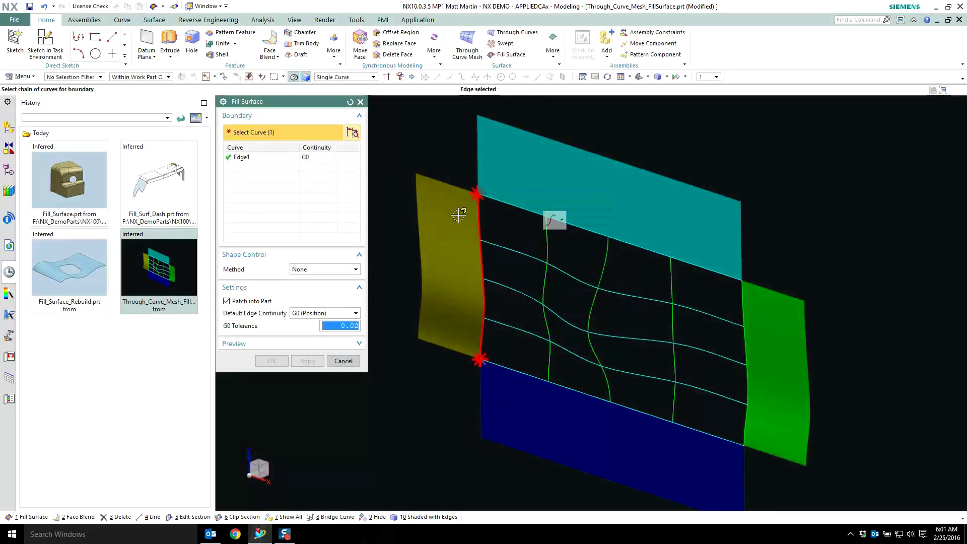
click(317, 157)
click(318, 157)
click(327, 194)
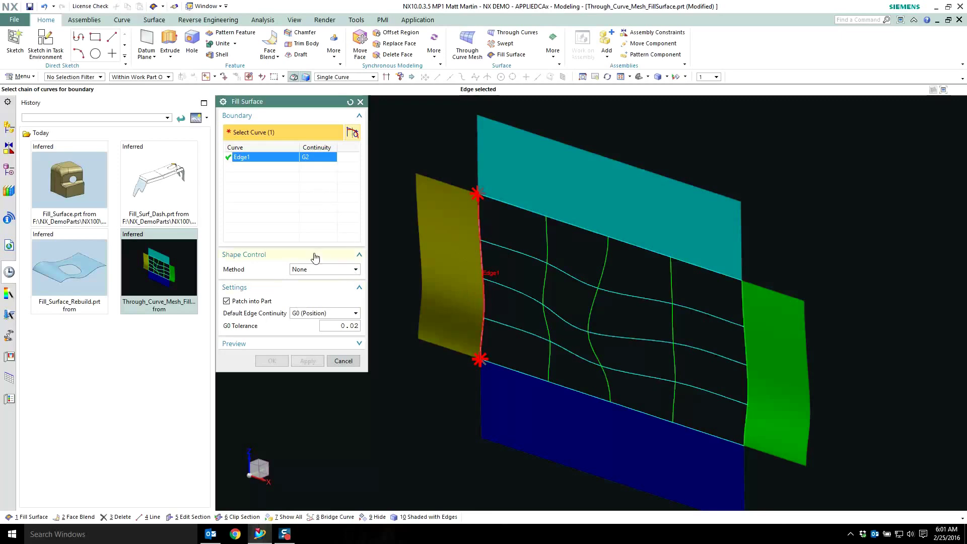
Step: Add the gap's bottom, right and top surface edges as further boundaries
click(504, 369)
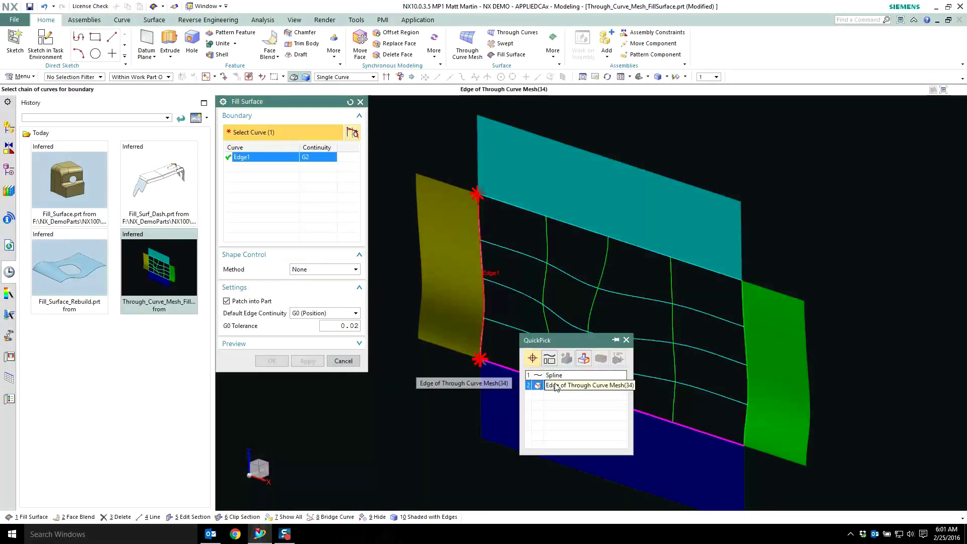
click(568, 387)
click(744, 338)
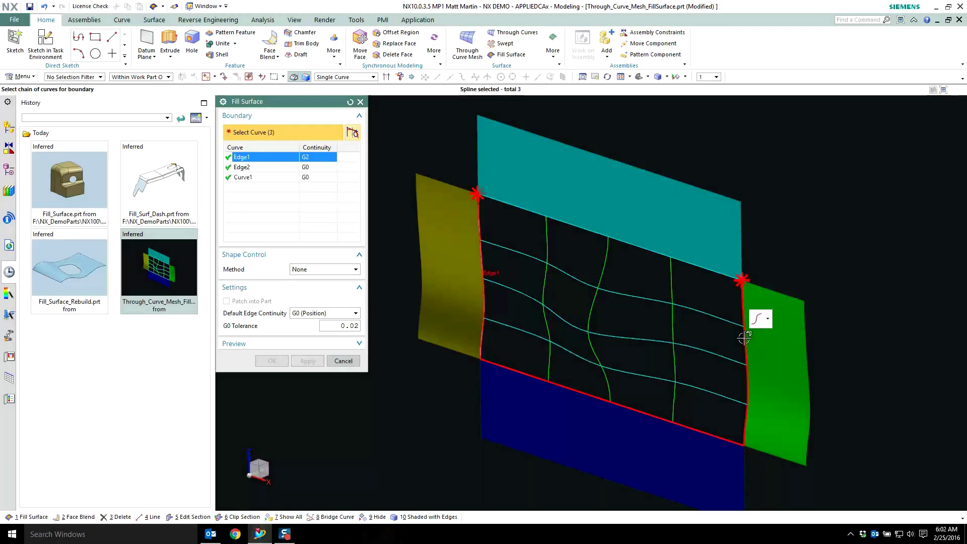
shift+click(744, 342)
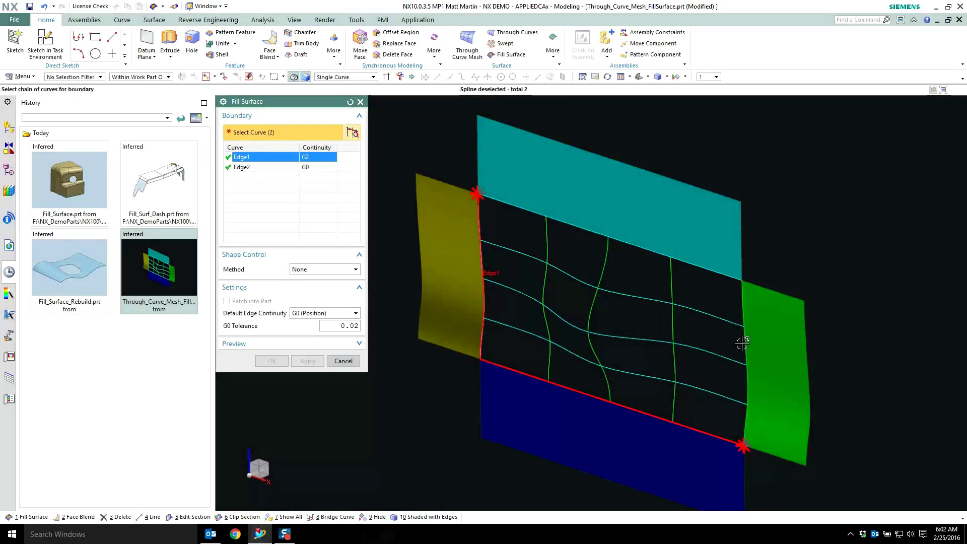
click(741, 343)
click(806, 362)
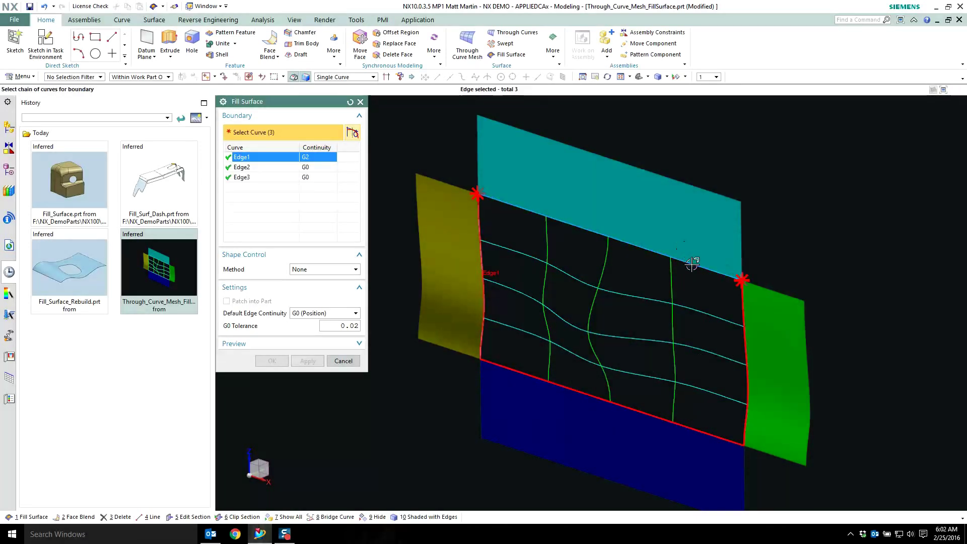
click(692, 266)
click(745, 279)
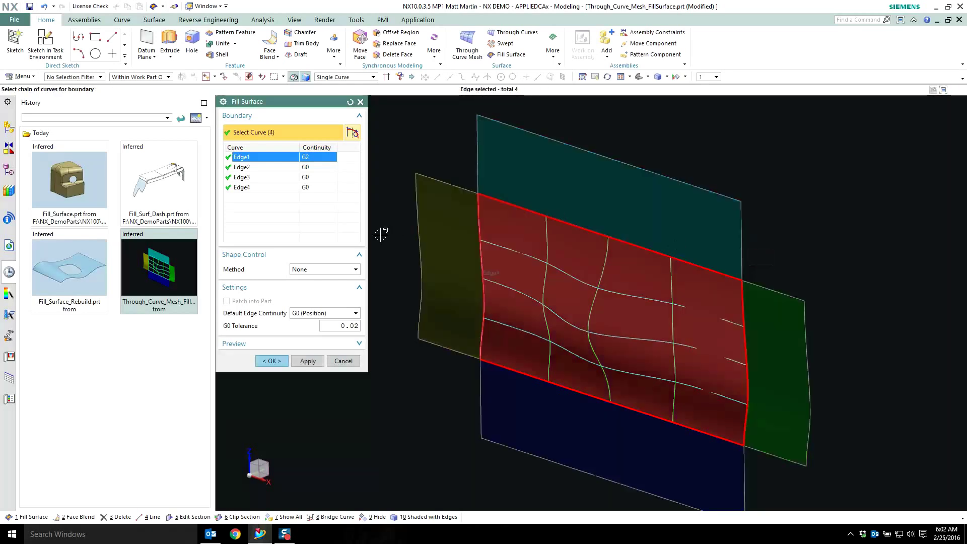
Step: Set the Shape Control Method to Fit to Curves
middle_drag(891, 309, 393, 236)
click(325, 268)
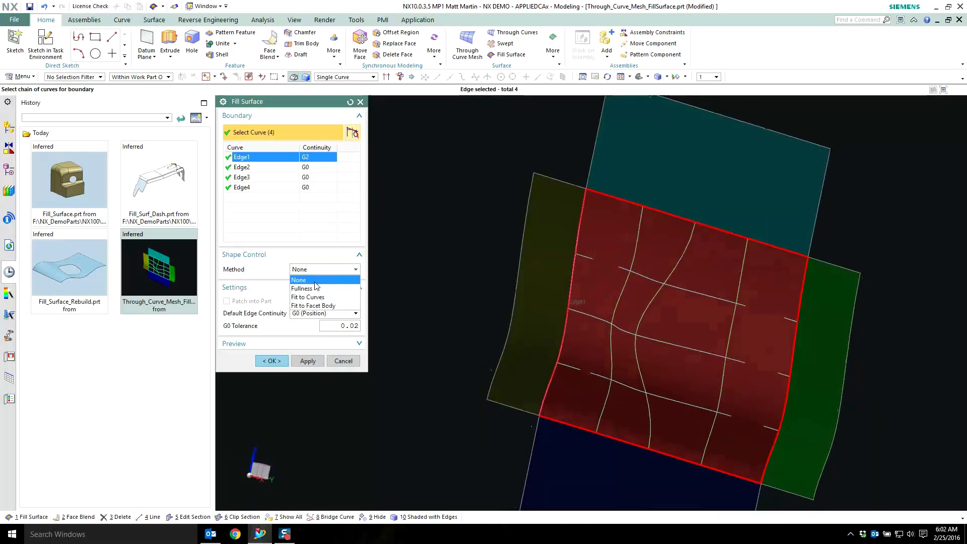
click(325, 297)
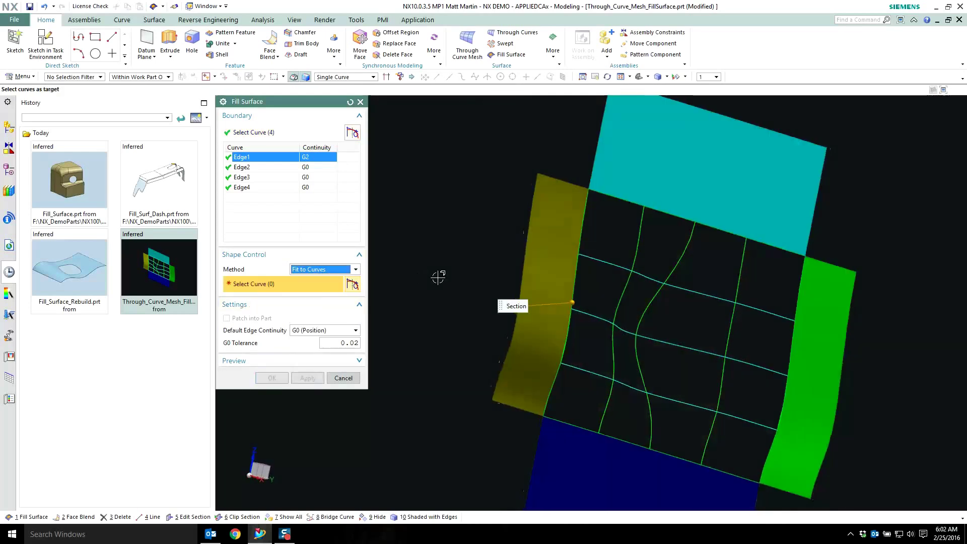
Step: Select the six interior splines as shaping curves and create the fill surface
middle_drag(438, 274, 549, 265)
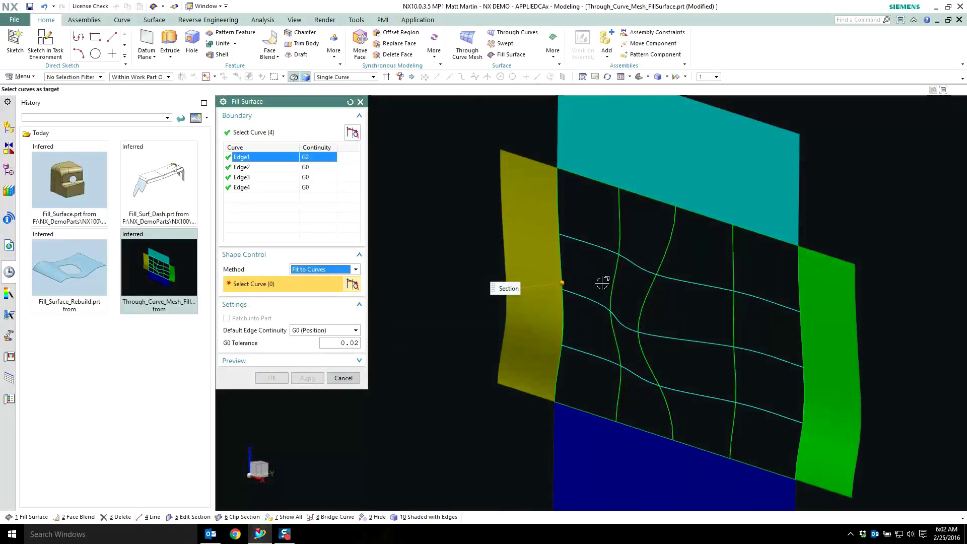
click(614, 272)
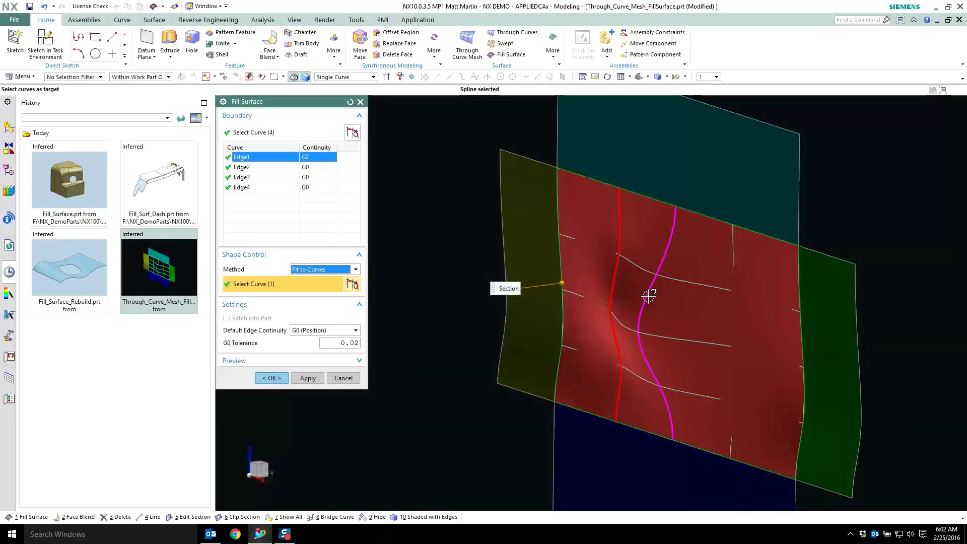
click(638, 340)
click(733, 245)
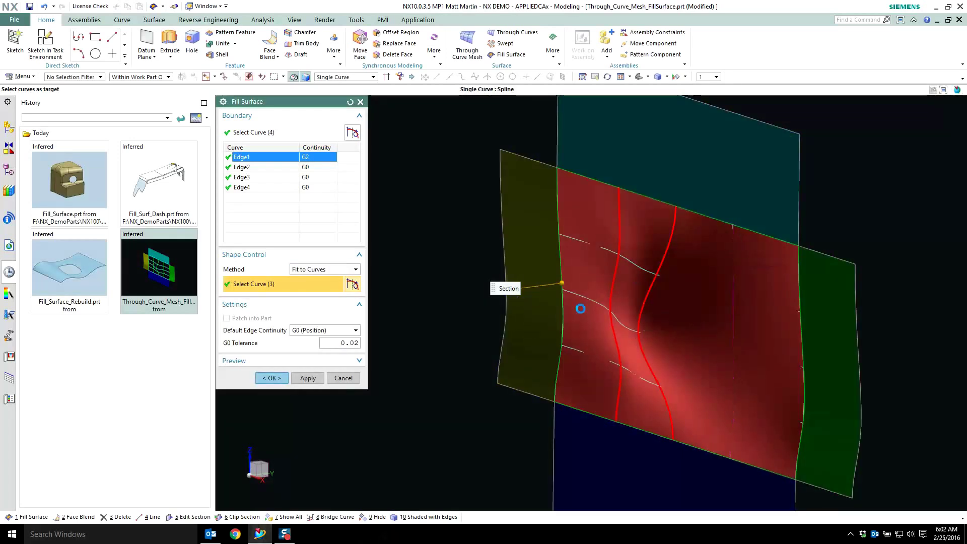
click(749, 298)
click(735, 351)
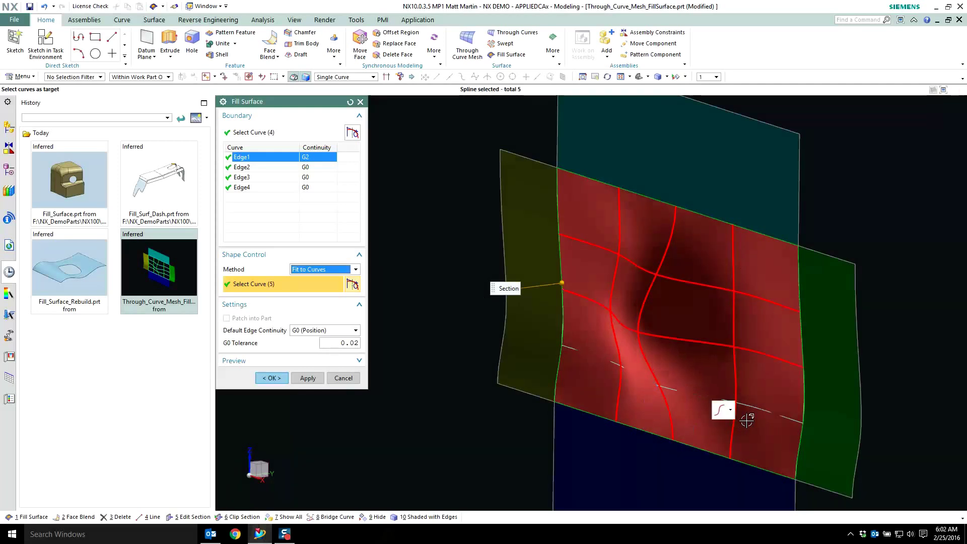
click(705, 397)
middle_drag(503, 434, 384, 345)
middle_drag(493, 351, 548, 322)
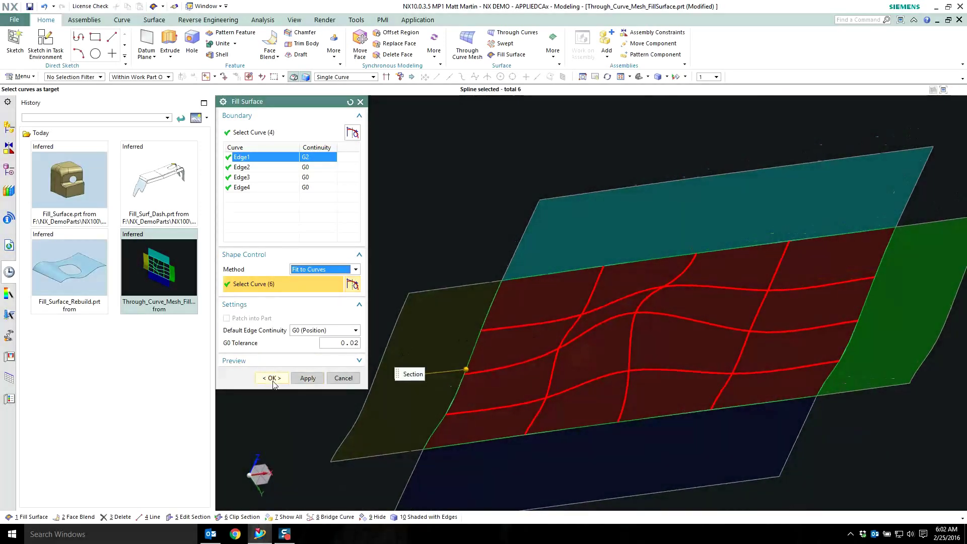
click(272, 378)
middle_drag(589, 142, 706, 368)
Step: Drag an interior spline point down in Studio Spline, then dismiss the Fill Surface update error
middle_drag(624, 322, 595, 158)
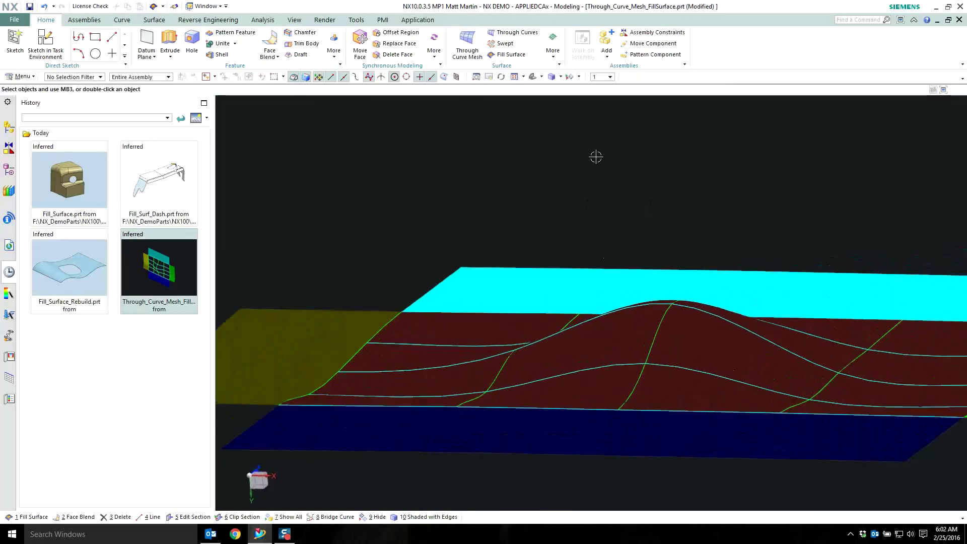
scroll(681, 313, up, 5)
middle_drag(681, 314, 641, 292)
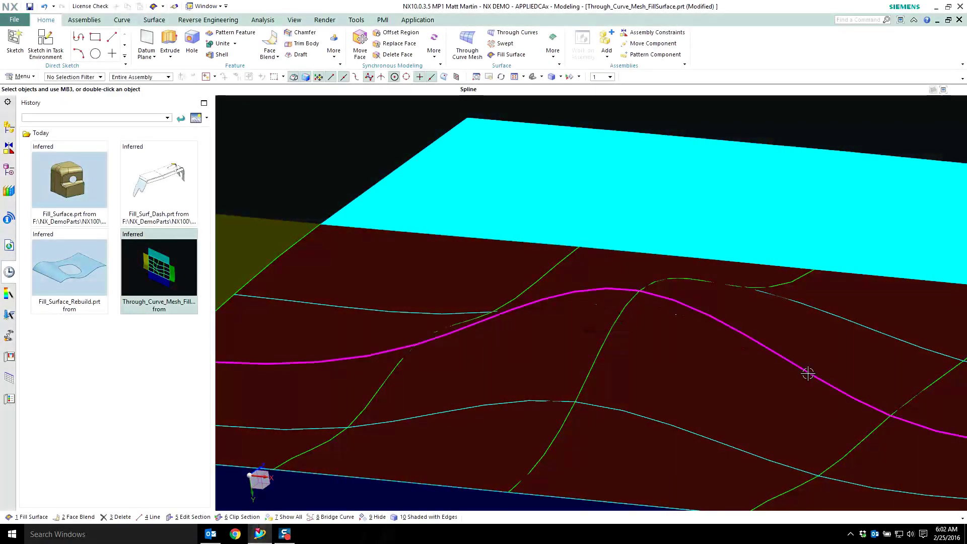
double_click(656, 297)
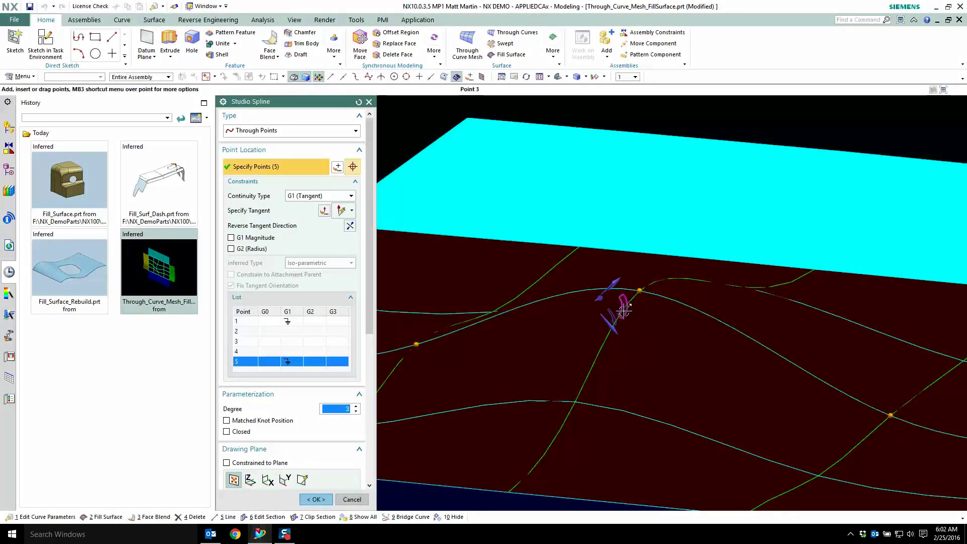
drag(638, 294, 639, 322)
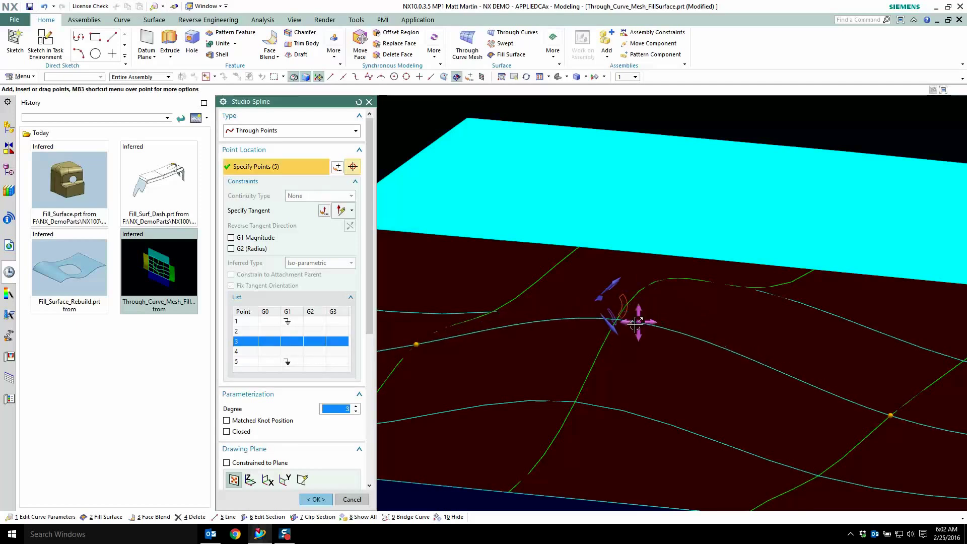
click(315, 498)
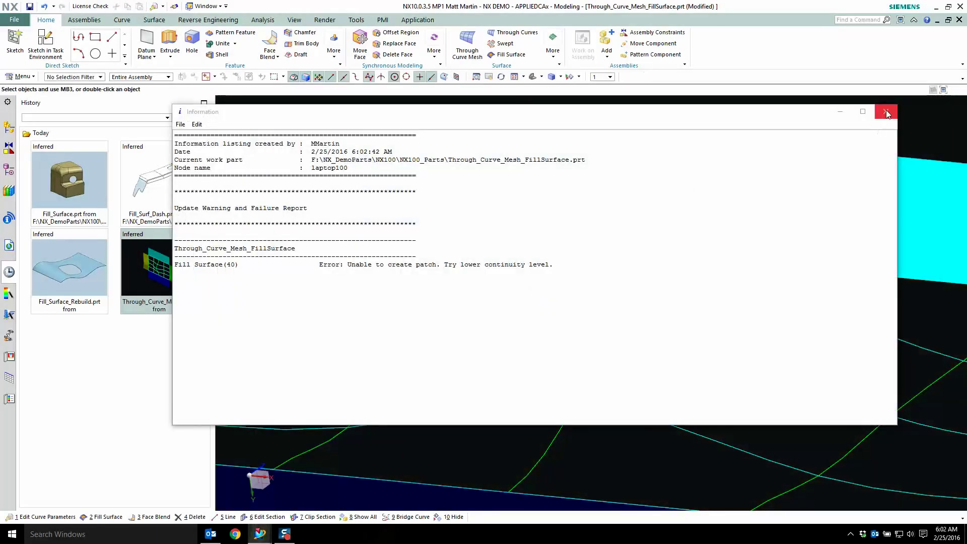
click(886, 111)
click(9, 170)
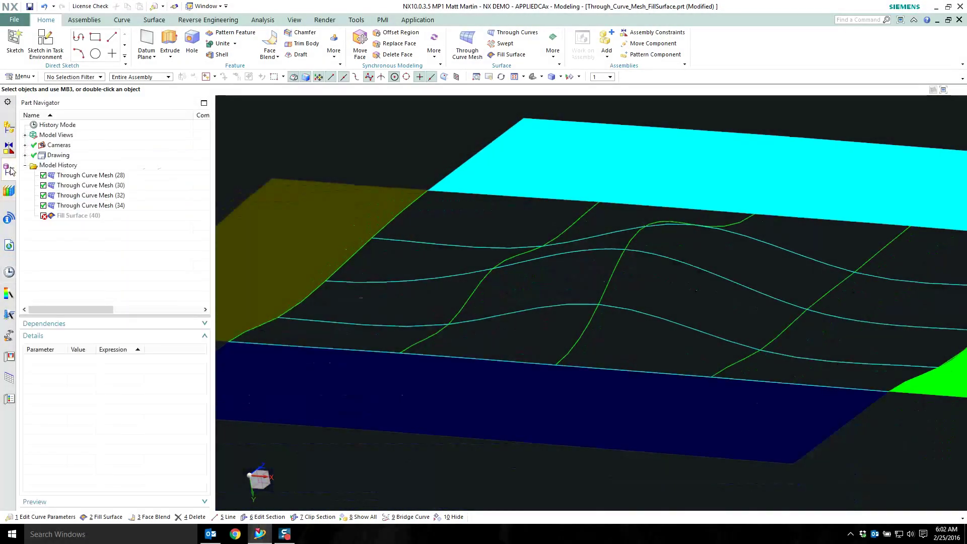
Step: Reopen the interior spline in Studio Spline and adjust its middle point 3
middle_drag(550, 291, 636, 249)
double_click(637, 249)
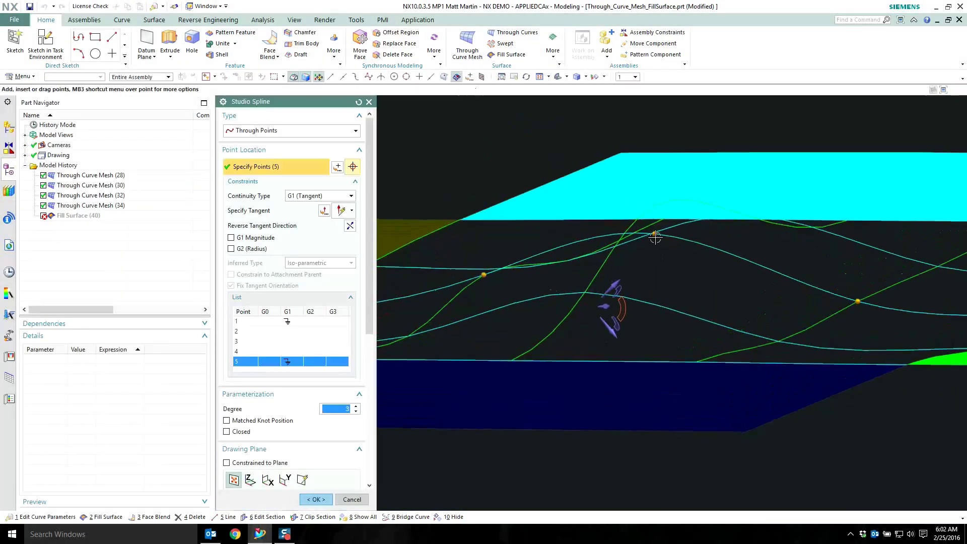
click(657, 222)
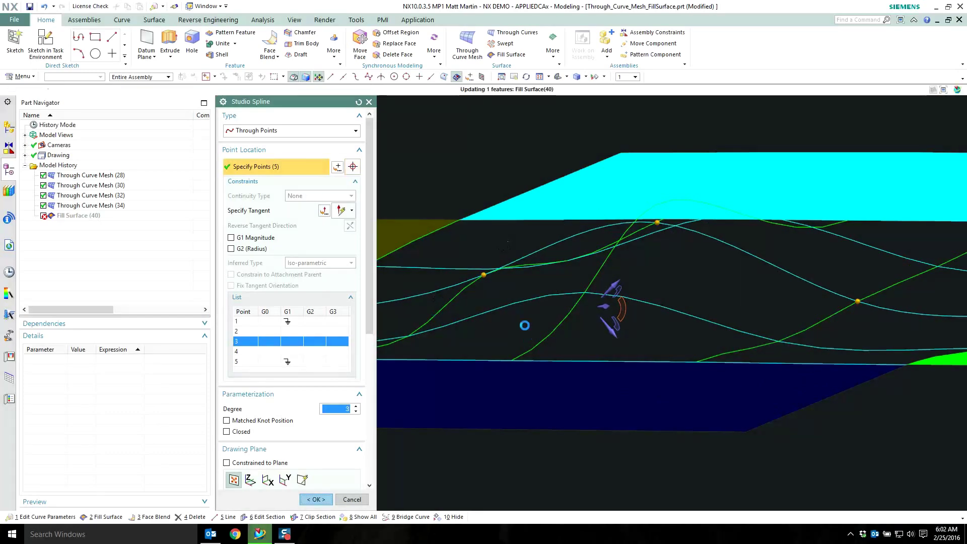
Step: Inspect the rebuilt Fill Surface(40) and reset the view orientation with F8
middle_drag(567, 386, 575, 243)
scroll(794, 203, up, 5)
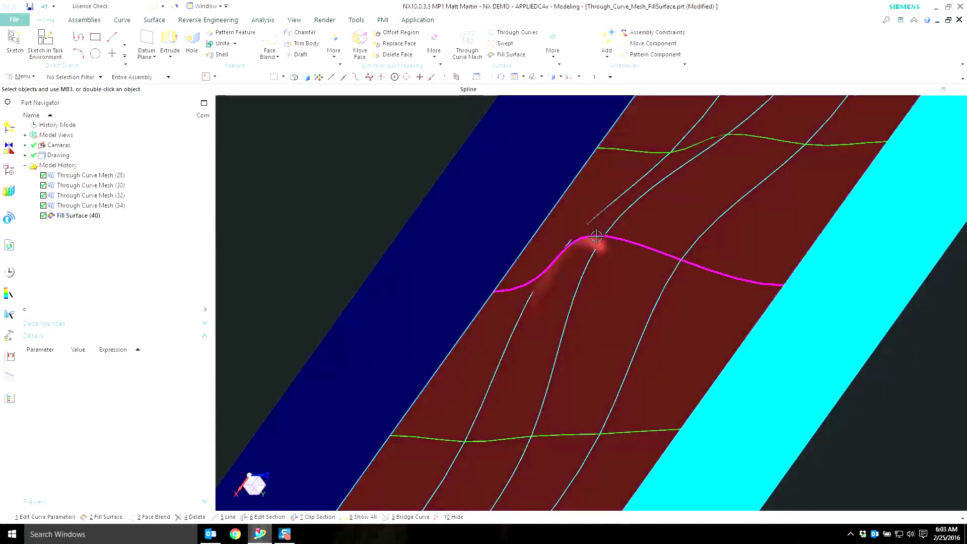
middle_drag(512, 256, 372, 175)
right_click(350, 150)
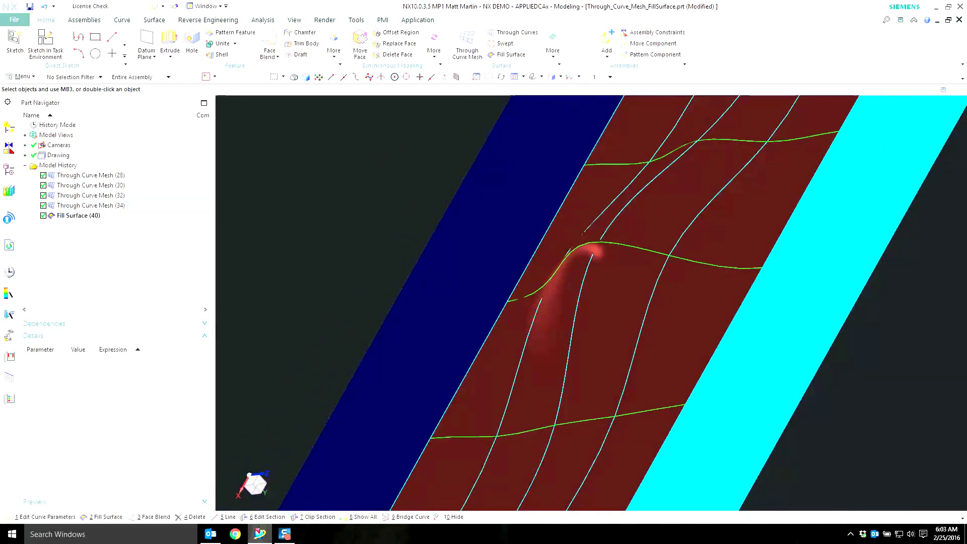
key(F8)
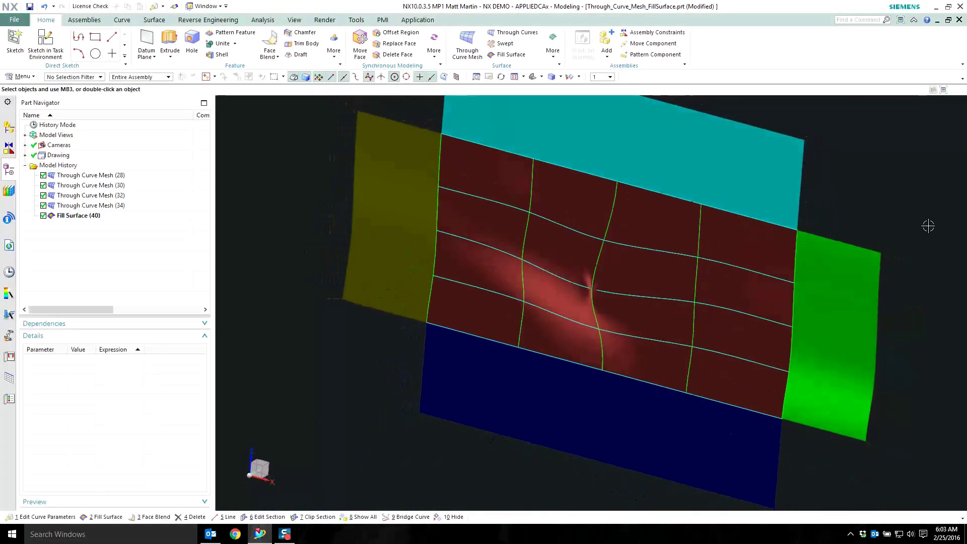